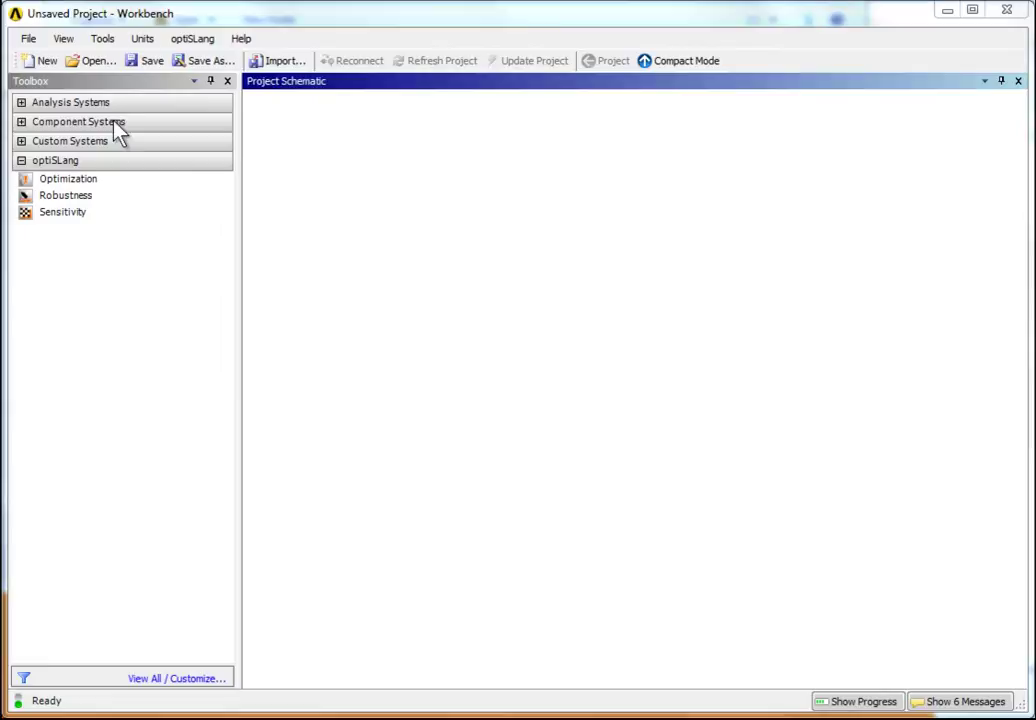
Load the CoupledFunction5D_sensitivity.wbpj project through File > Open
click(100, 64)
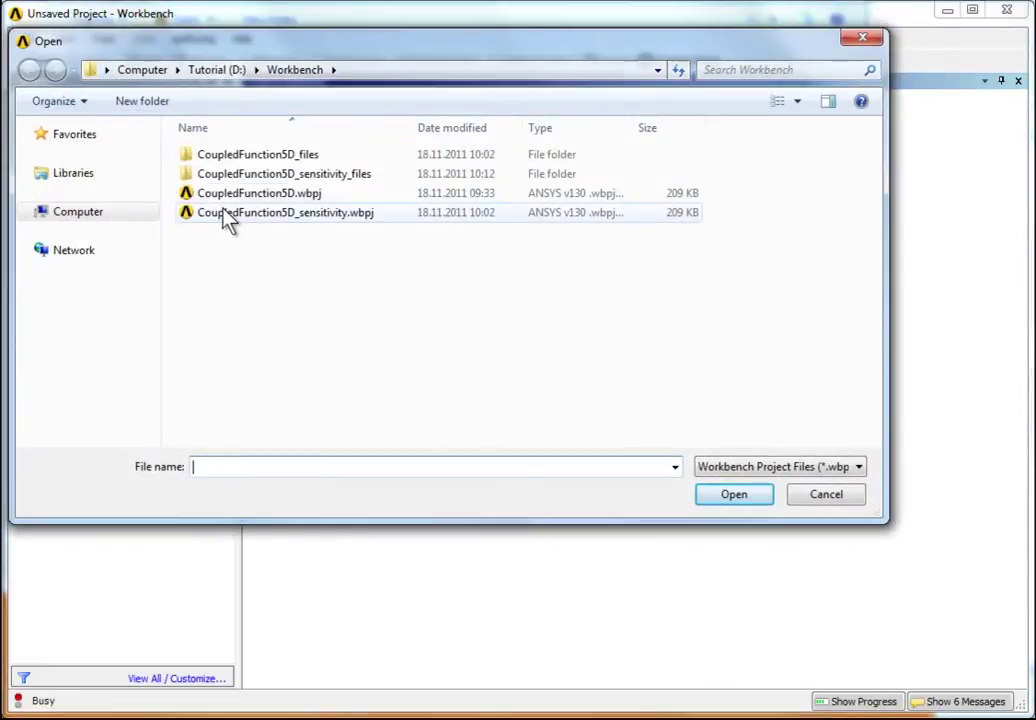
click(229, 220)
double_click(229, 220)
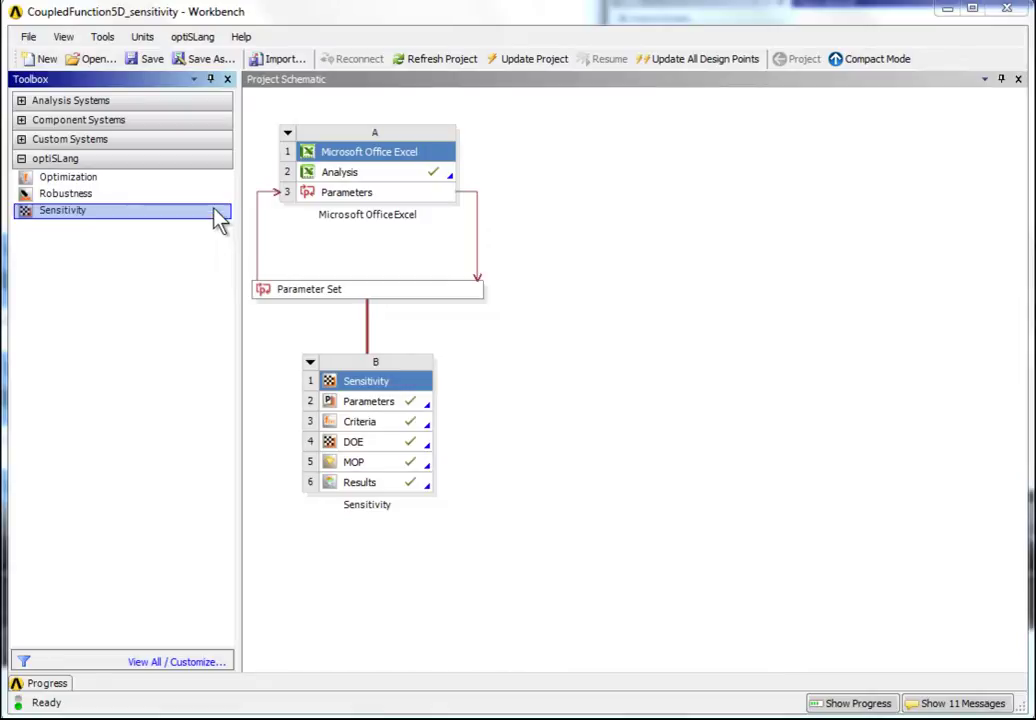
Drop an optiSLang Optimization onto the Sensitivity MOP using the global Evolutionary Algorithm
mouse_move(212, 180)
mouse_down()
mouse_move(370, 465)
mouse_move(368, 456)
mouse_up()
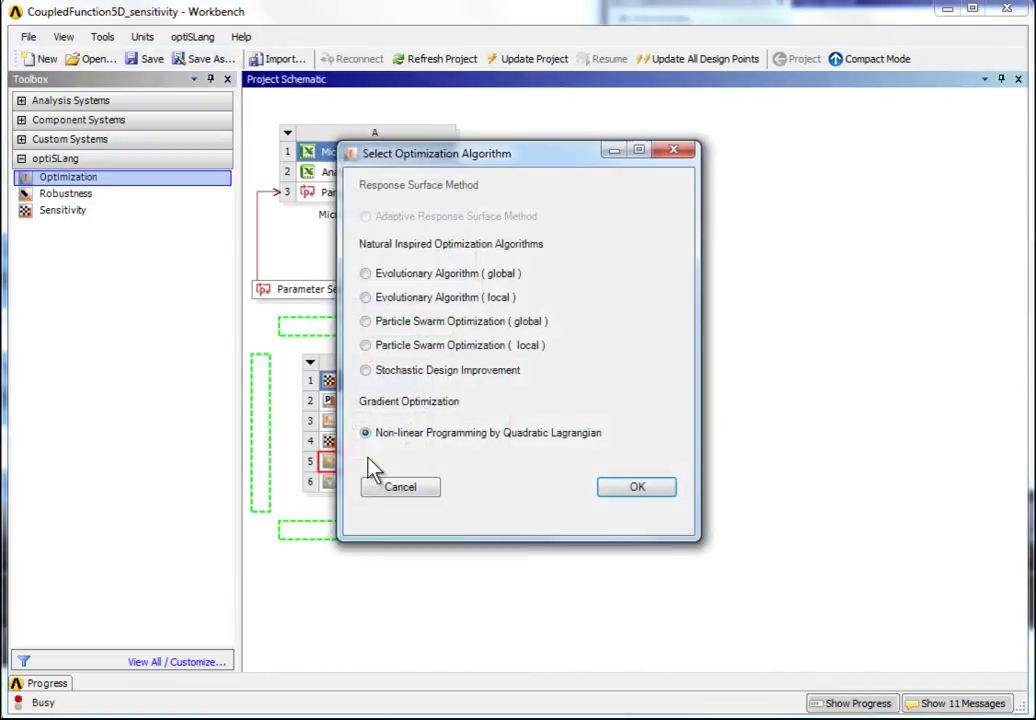
click(369, 275)
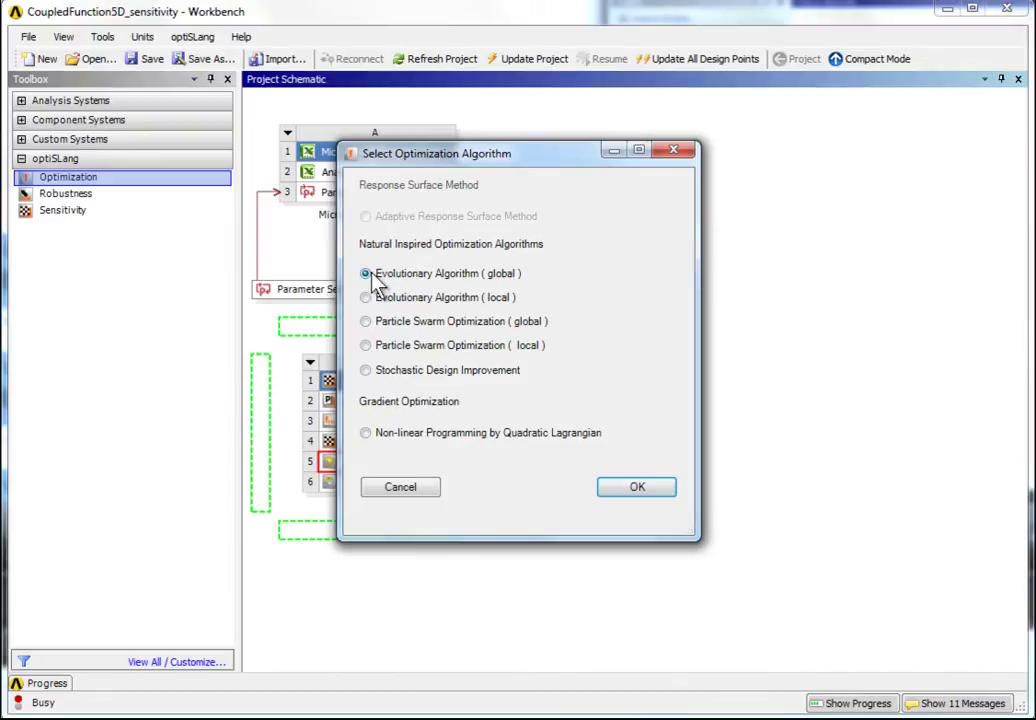
click(618, 489)
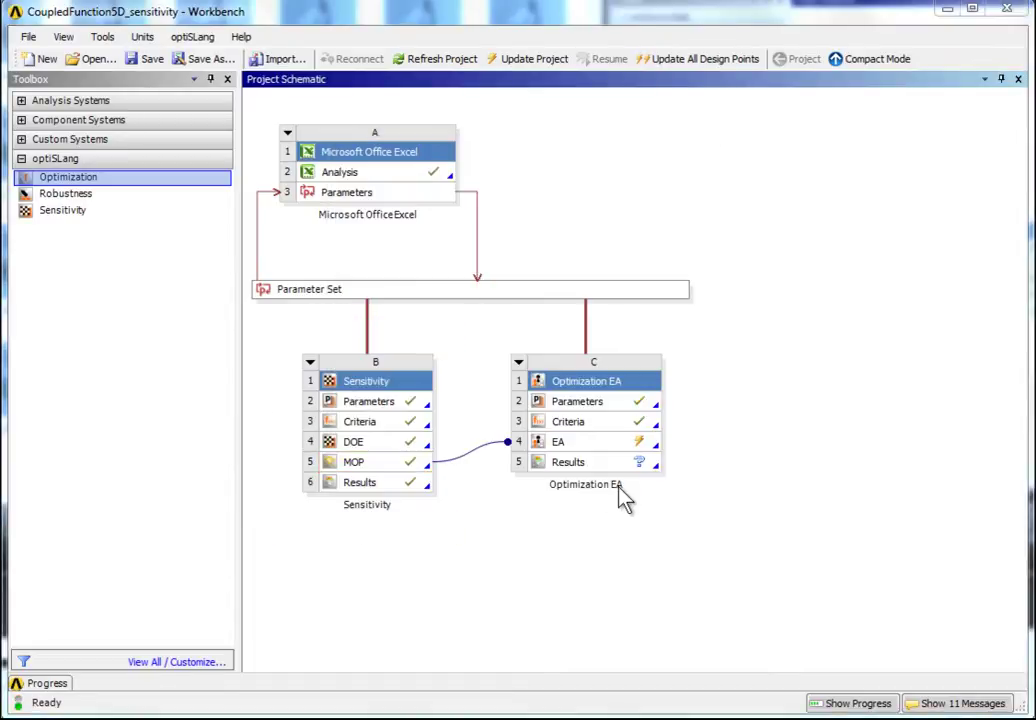
Add response WB_Y1 as a MIN objective in the Optimization EA criteria
click(625, 424)
double_click(627, 436)
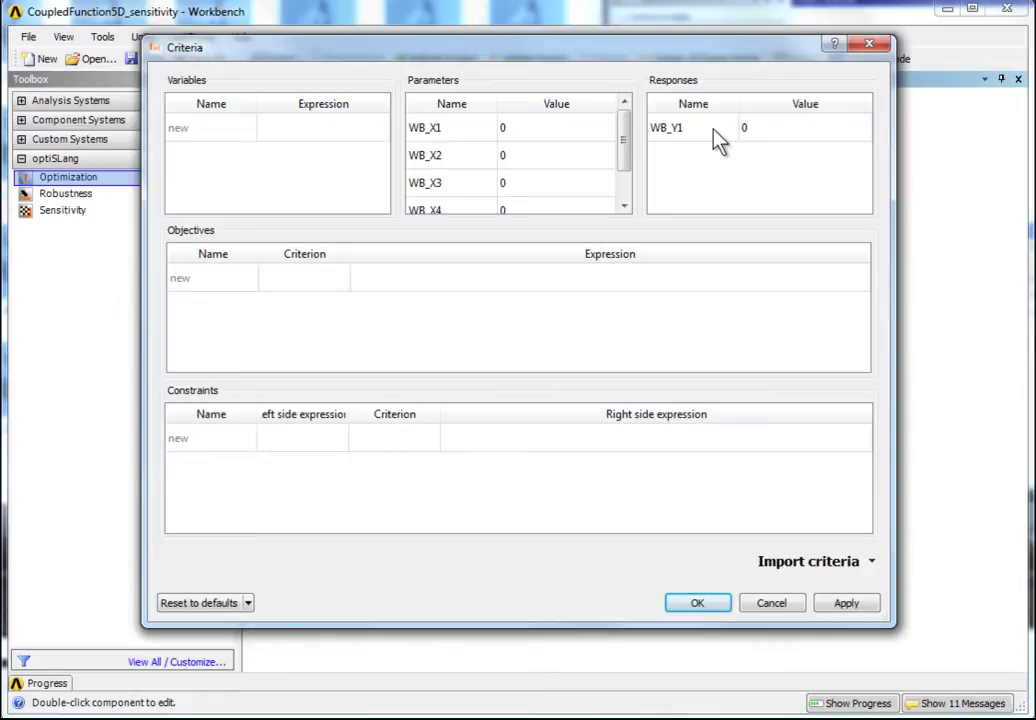
drag(716, 140, 472, 283)
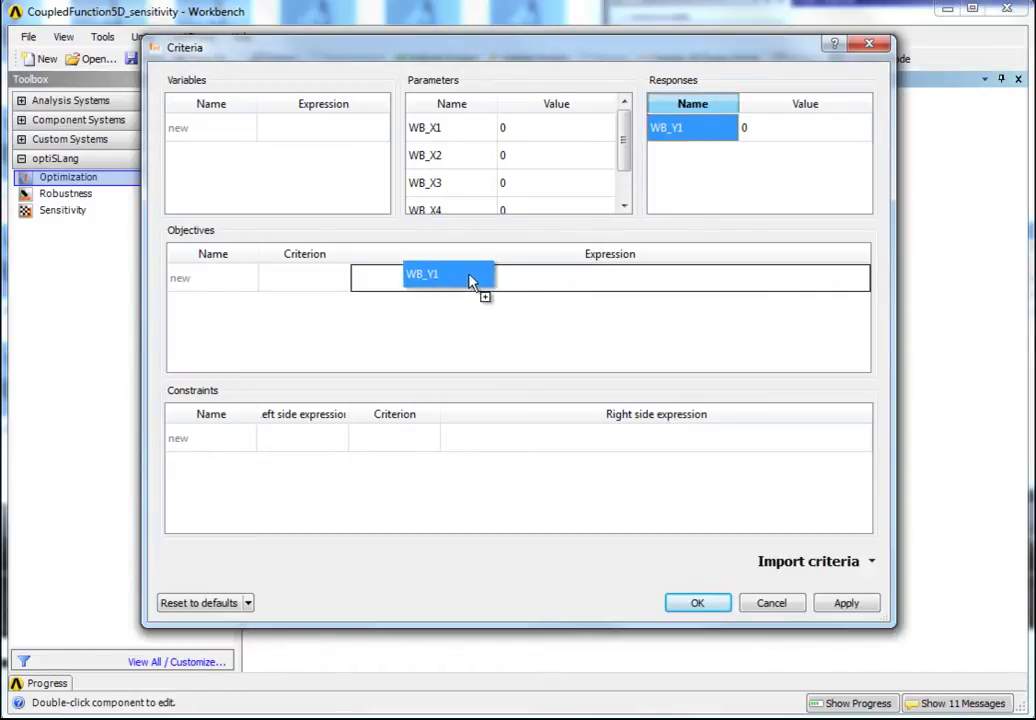
drag(472, 283, 248, 302)
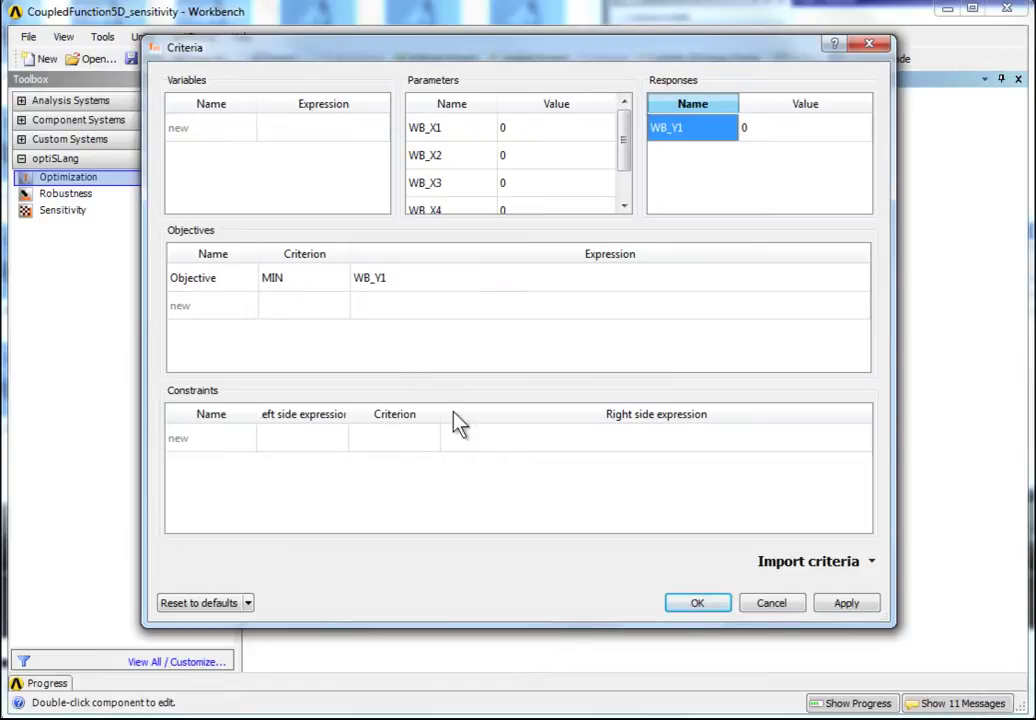
Set EA population size, archive size and maximum generations to 100, then update EA
click(692, 604)
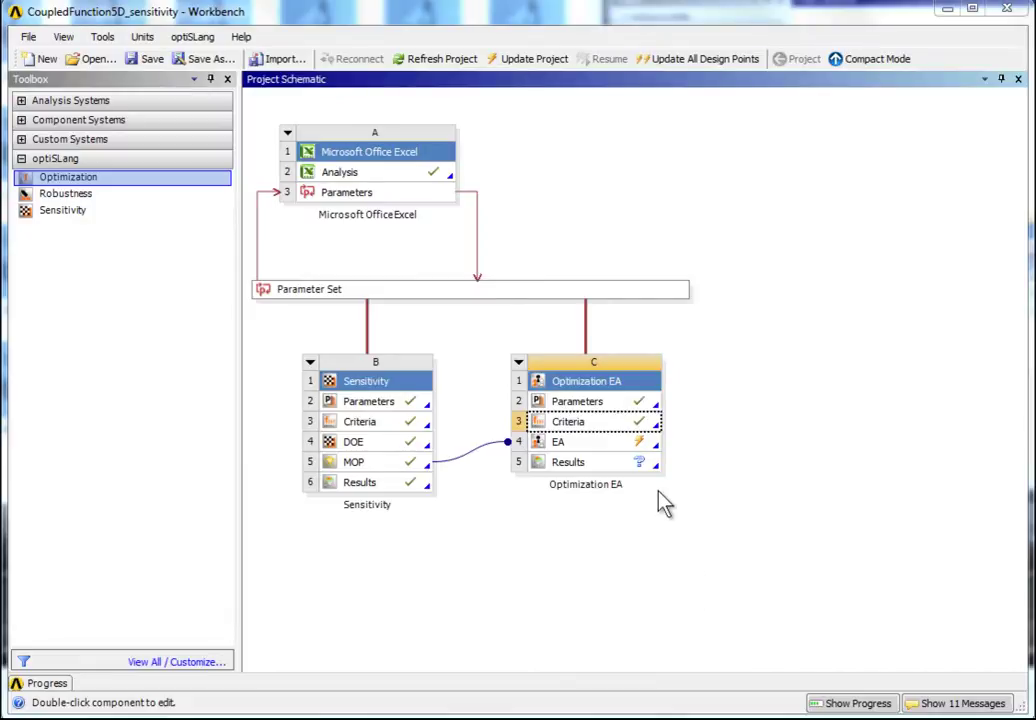
double_click(636, 442)
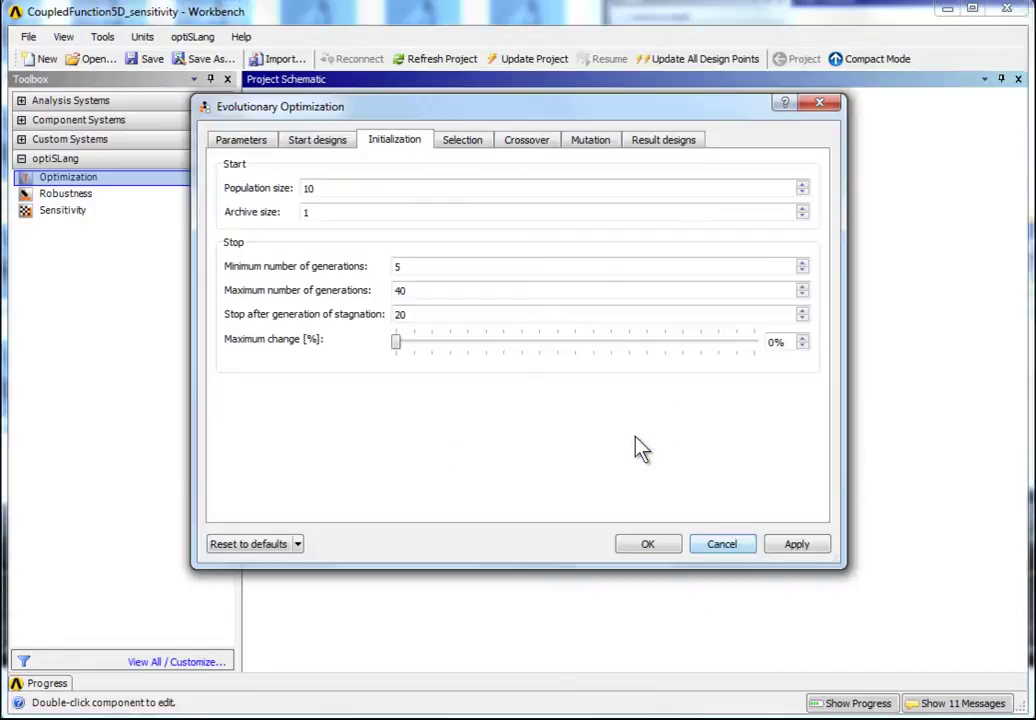
click(347, 190)
double_click(312, 189)
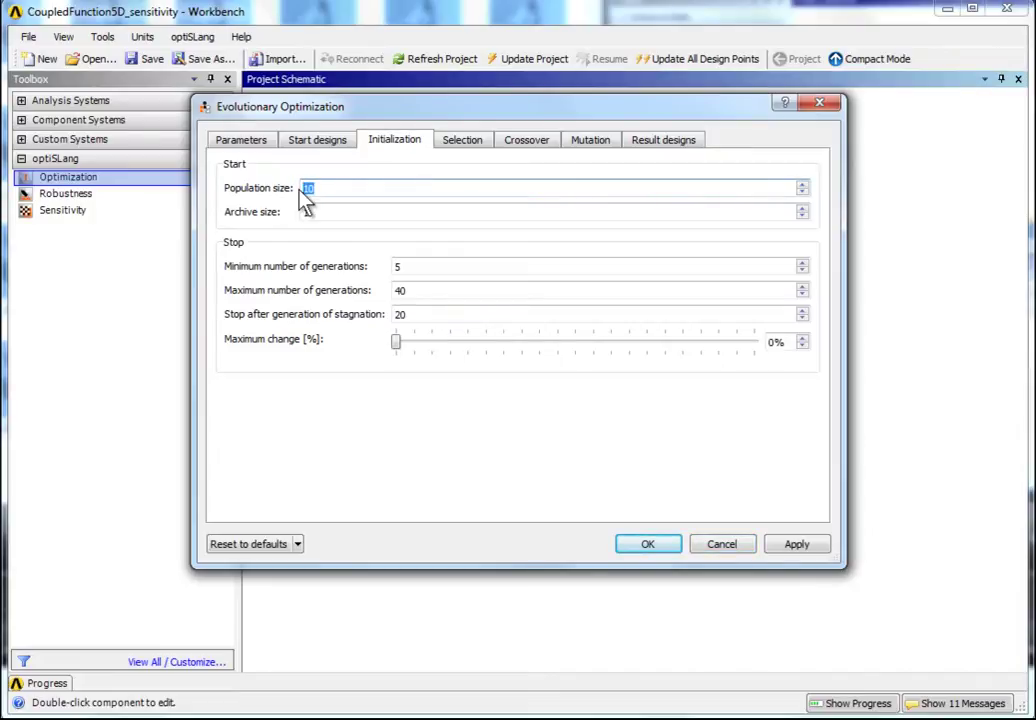
text(0)
double_click(305, 211)
text(100)
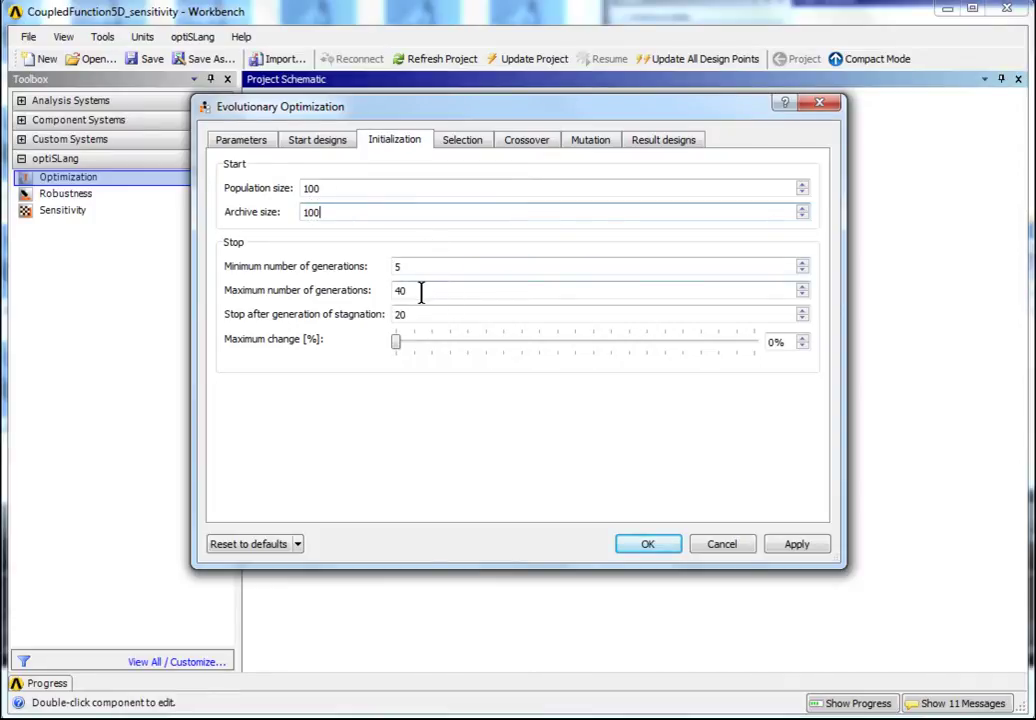
drag(421, 291, 392, 292)
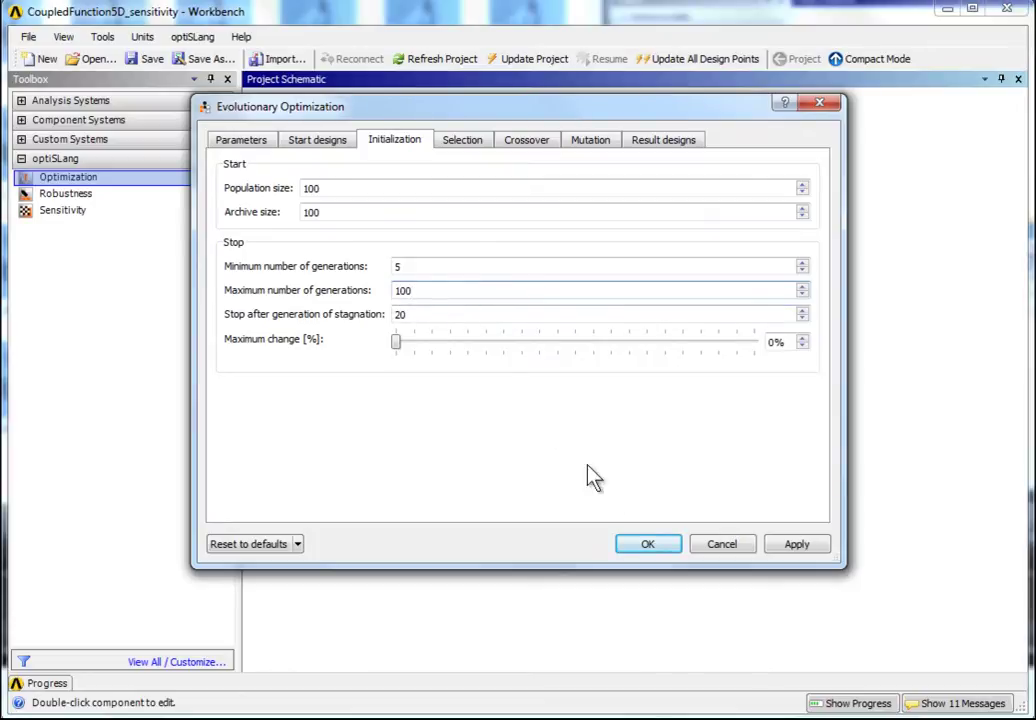
click(647, 544)
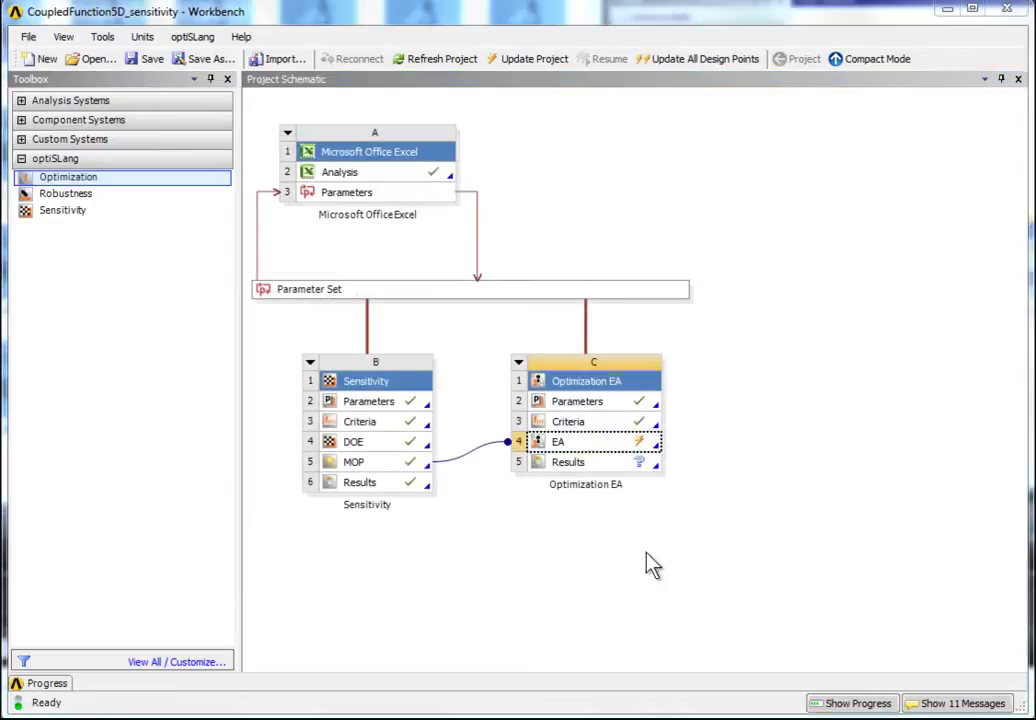
right_click(637, 444)
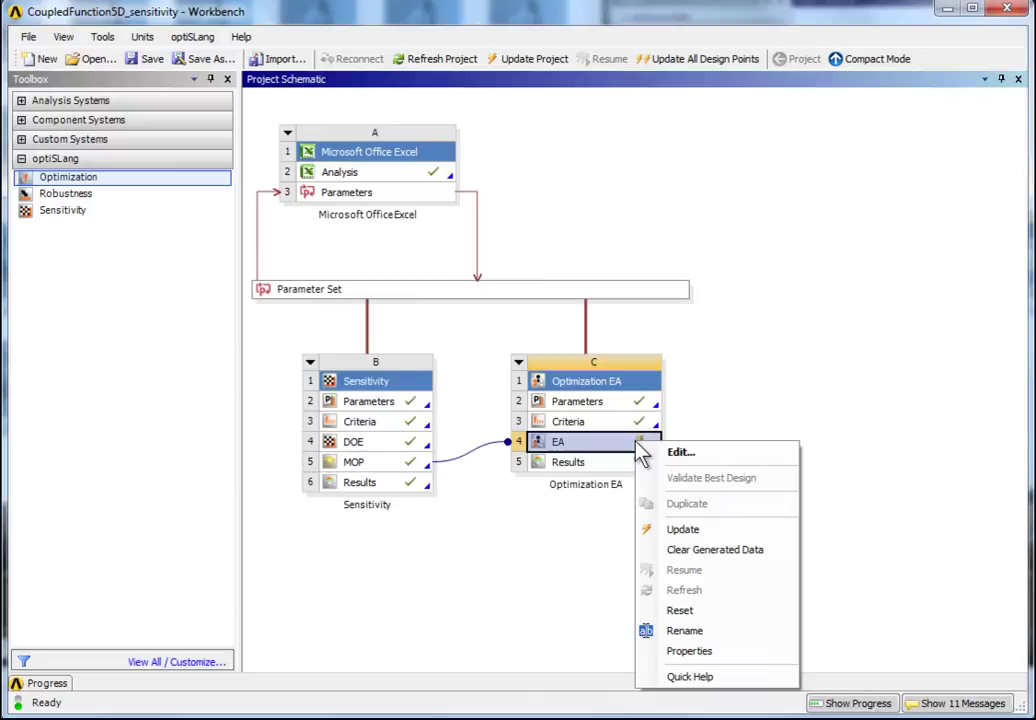
click(688, 533)
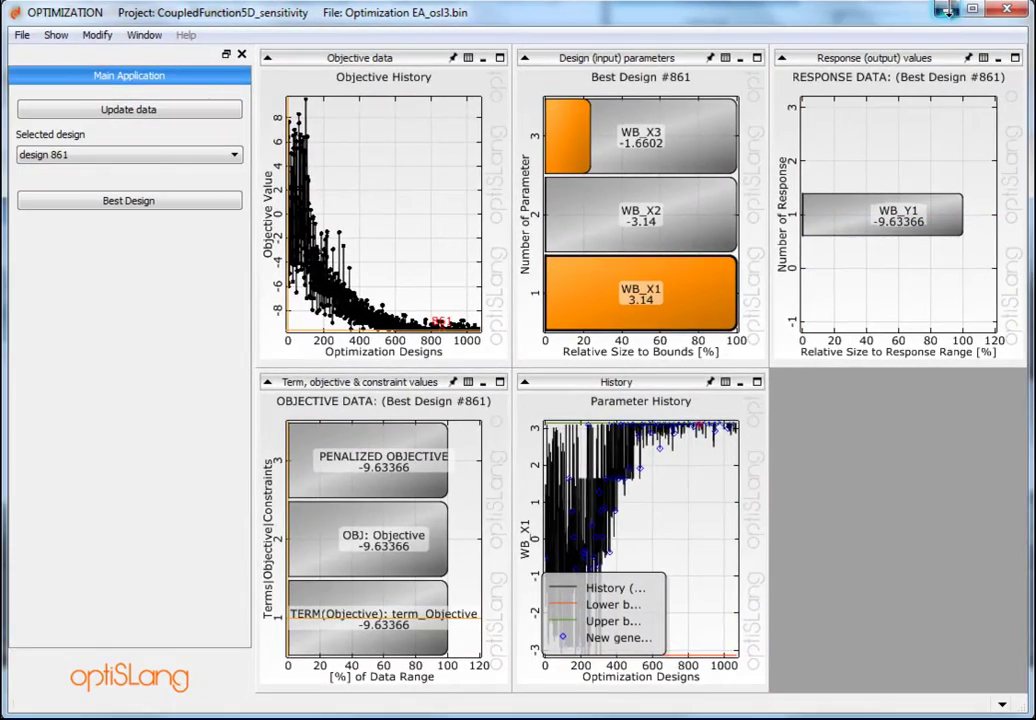
Minimize the optiSLang postprocessing window to return to the Workbench project
click(948, 10)
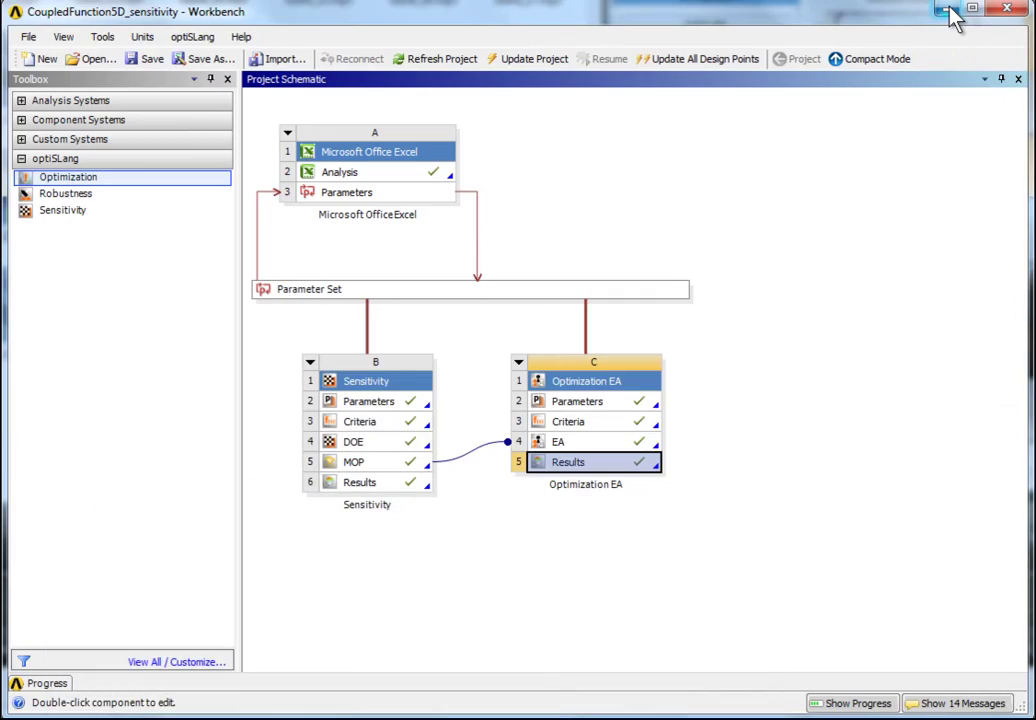
Validate the EA best design and update the EA step
right_click(641, 443)
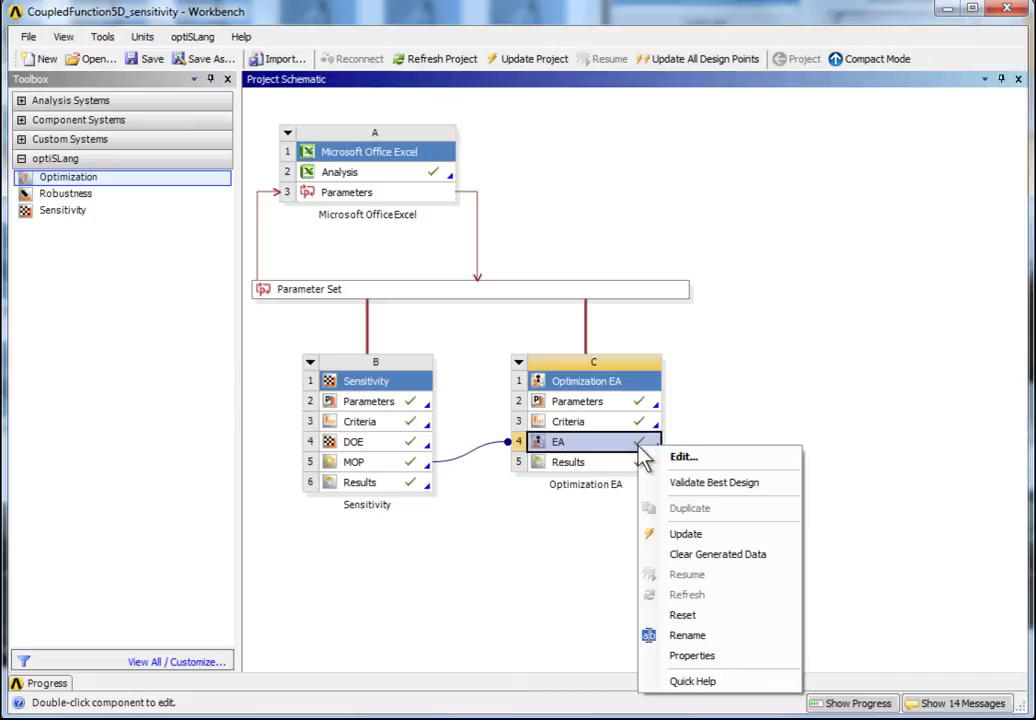
click(684, 489)
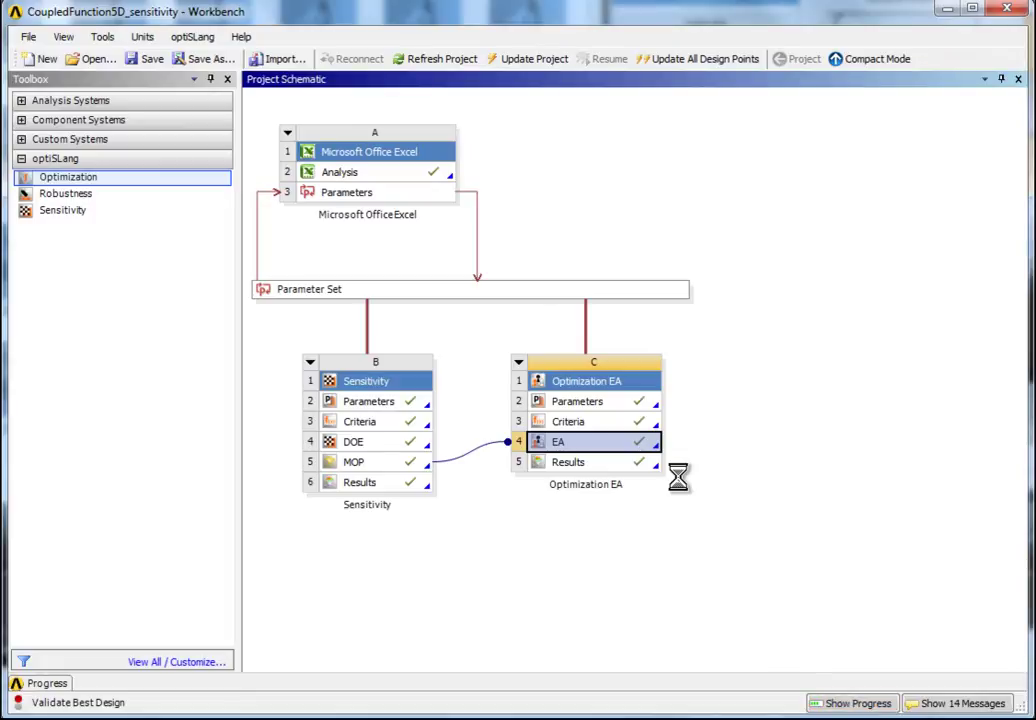
right_click(652, 448)
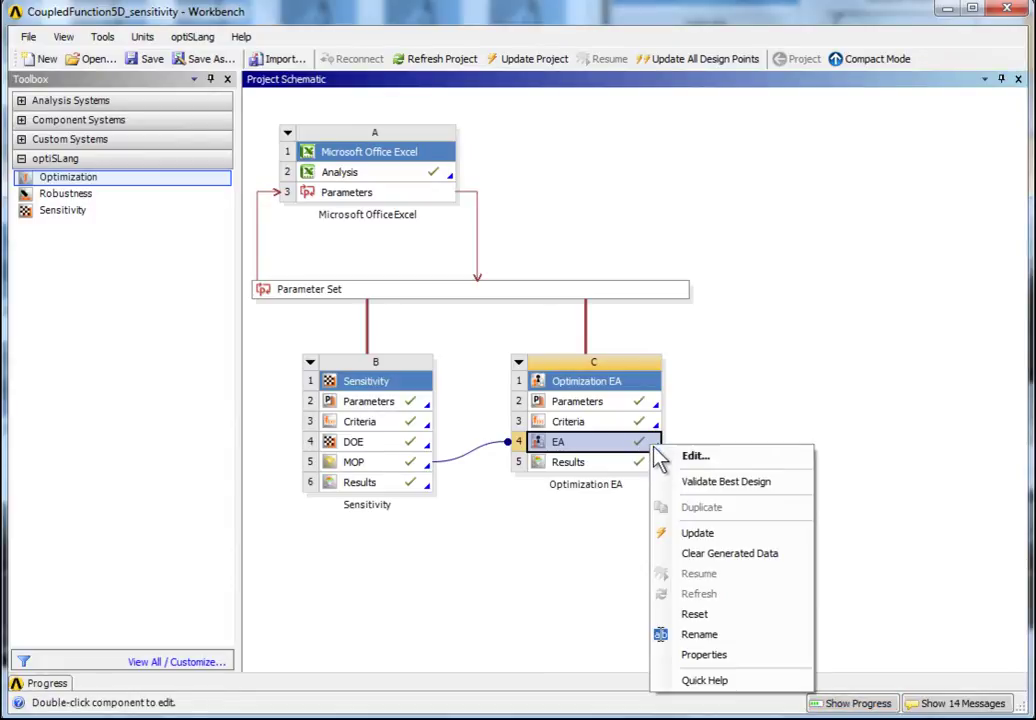
click(700, 534)
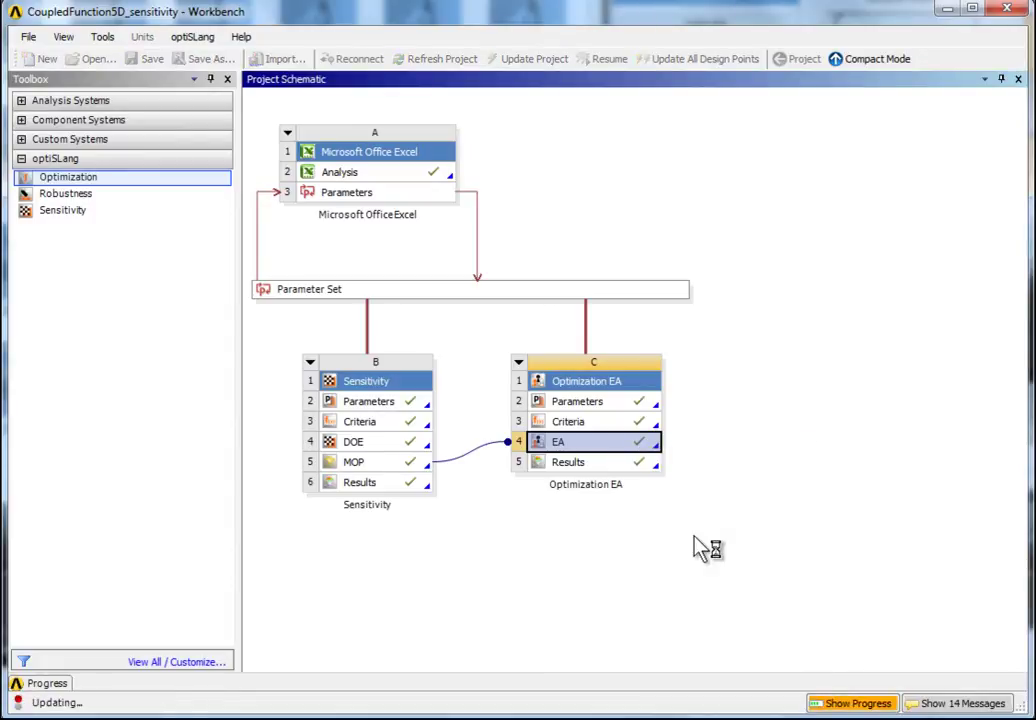
Reopen the EA results, then drag a new Optimization system into the schematic
double_click(652, 465)
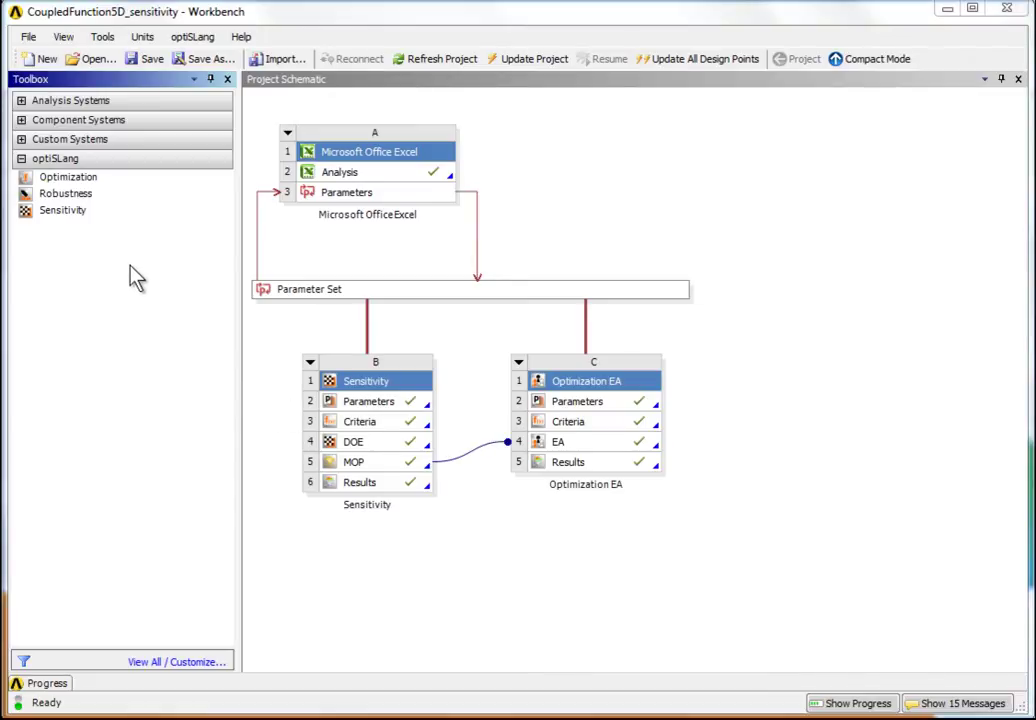
drag(95, 175, 565, 330)
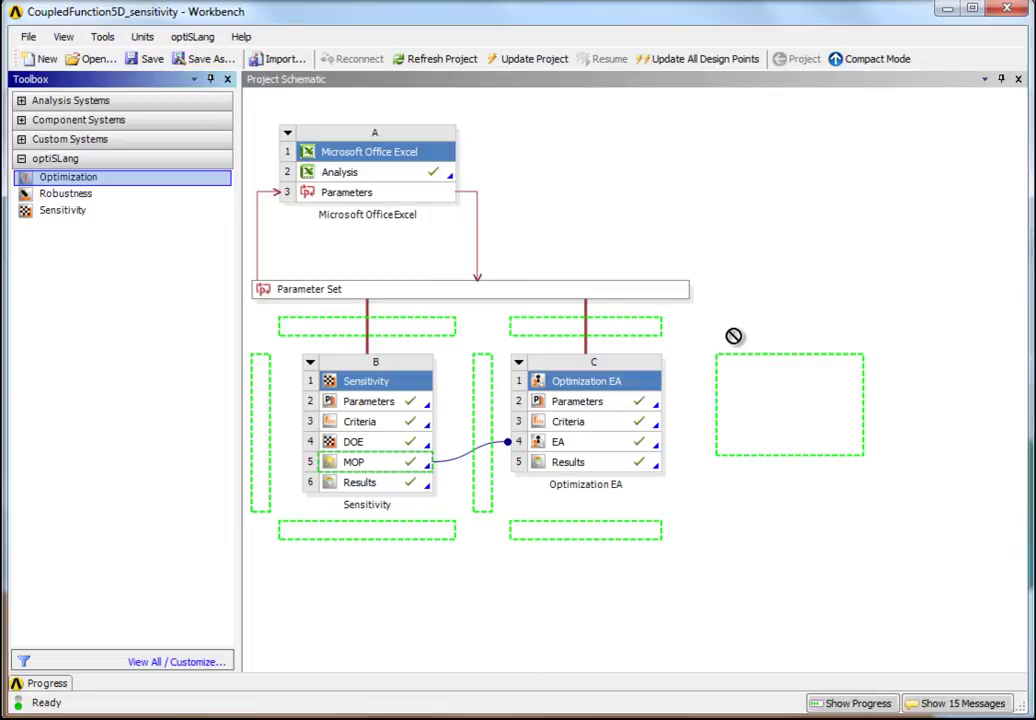
drag(565, 330, 765, 373)
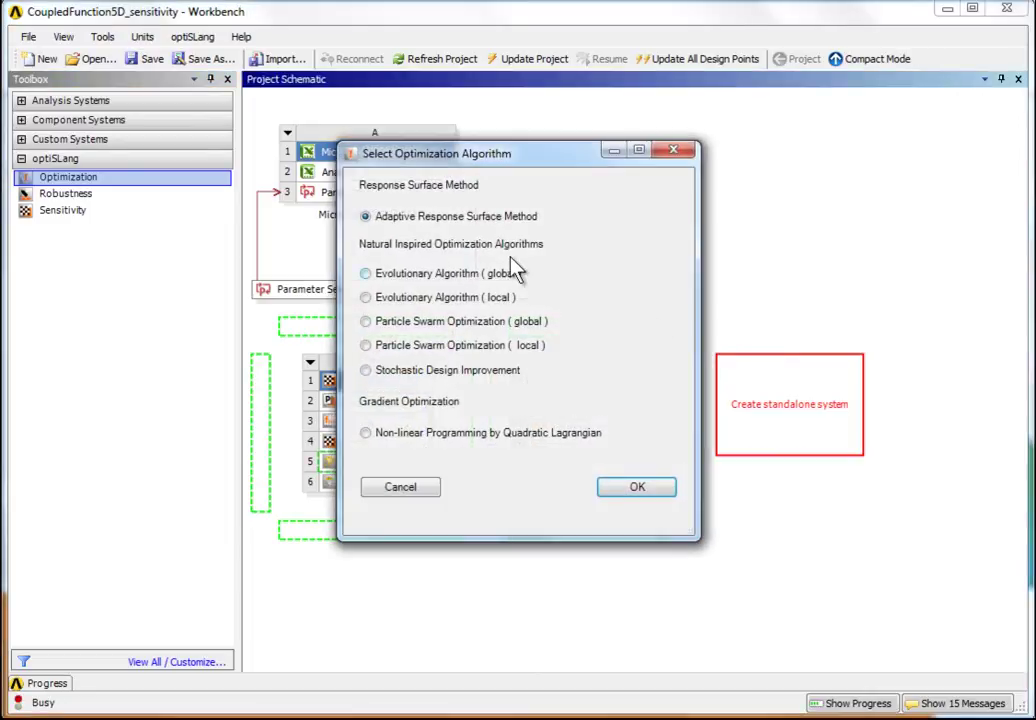
Choose ARSM and import its parameters from the MOP of Sensitivity (B), then review them
click(640, 487)
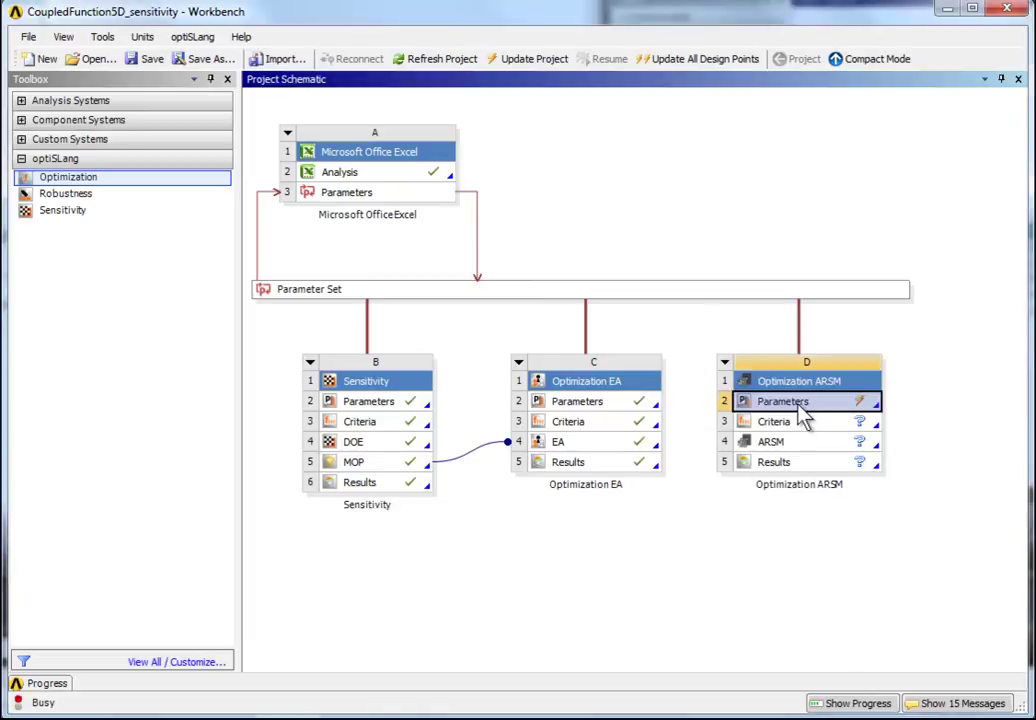
right_click(799, 410)
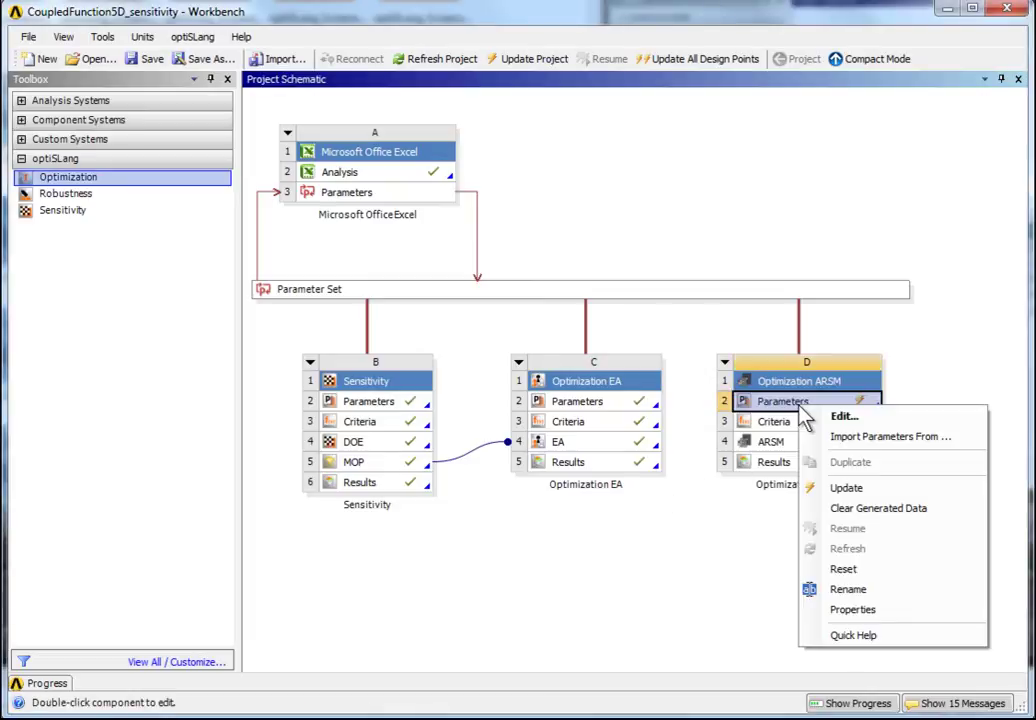
click(842, 438)
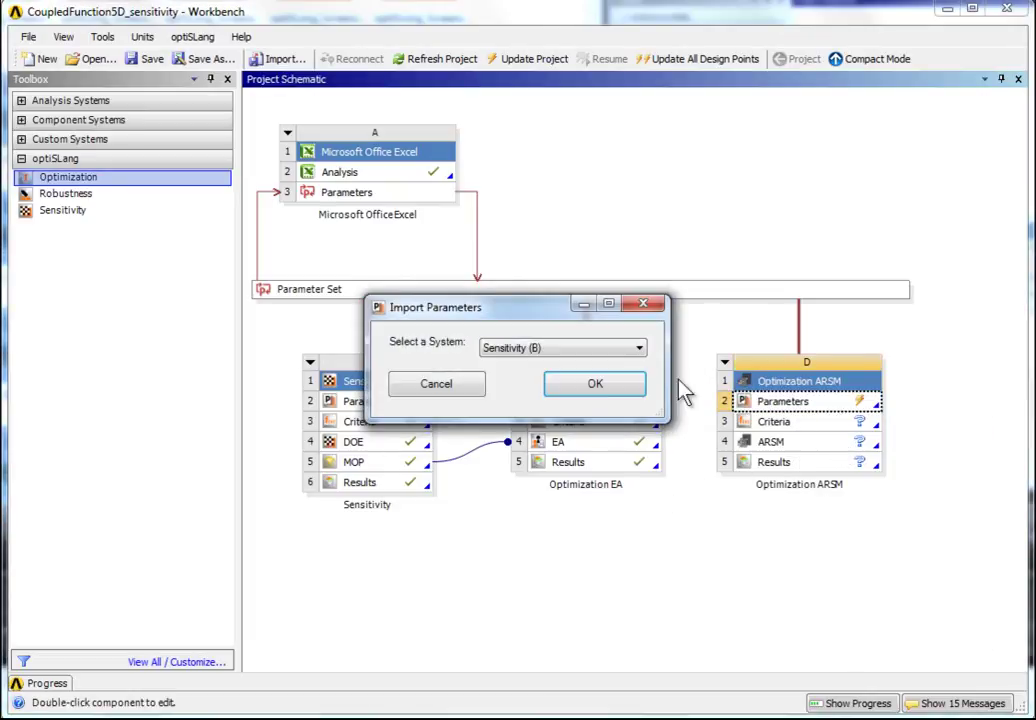
click(640, 350)
click(625, 378)
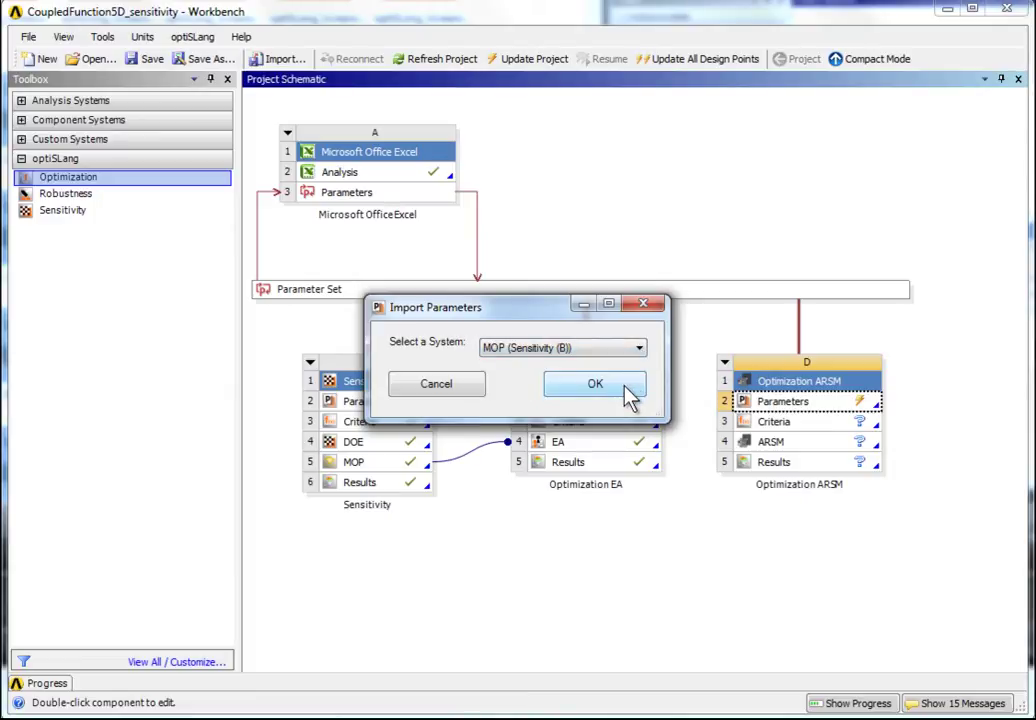
click(628, 395)
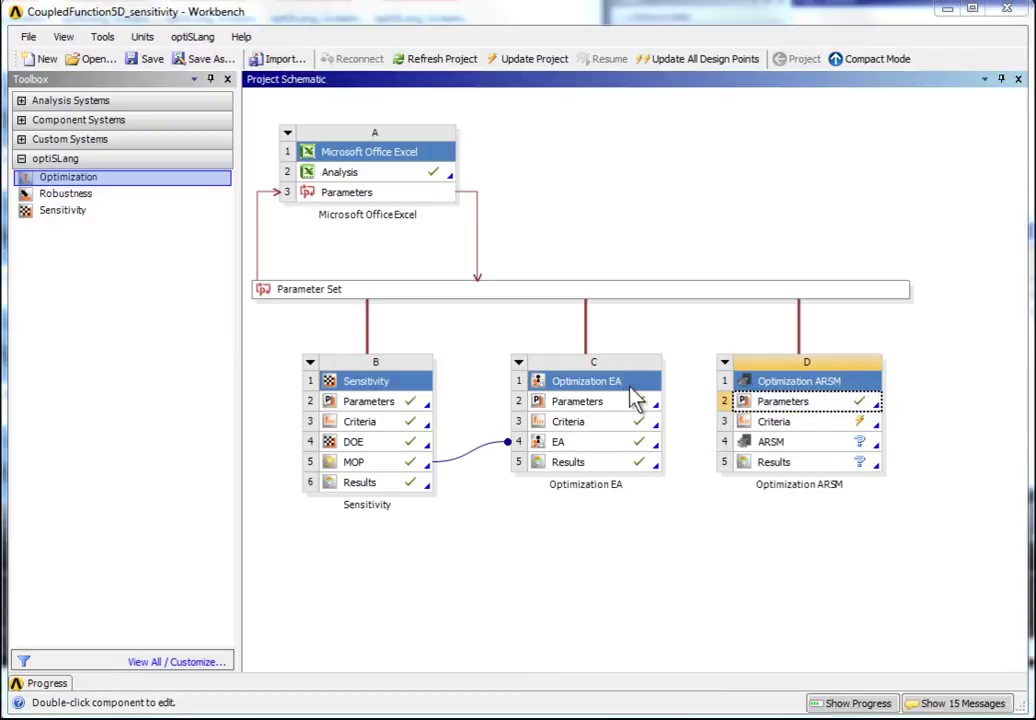
double_click(770, 403)
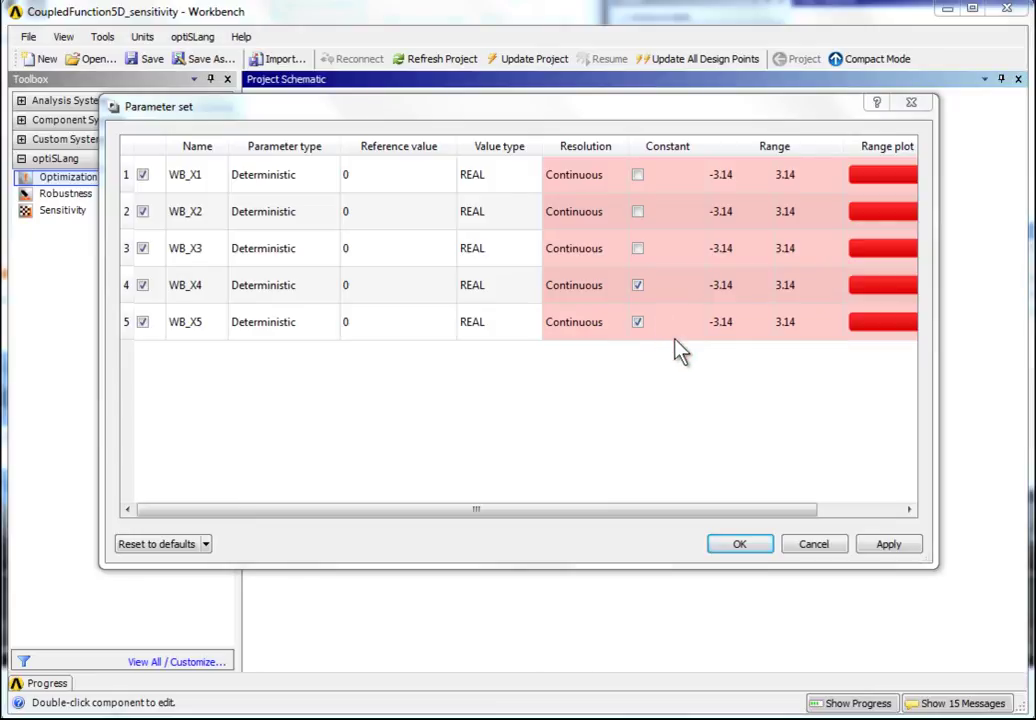
Import the Objective from Optimization EA - Criteria65 into ARSM criteria; accept default ARSM settings
click(754, 548)
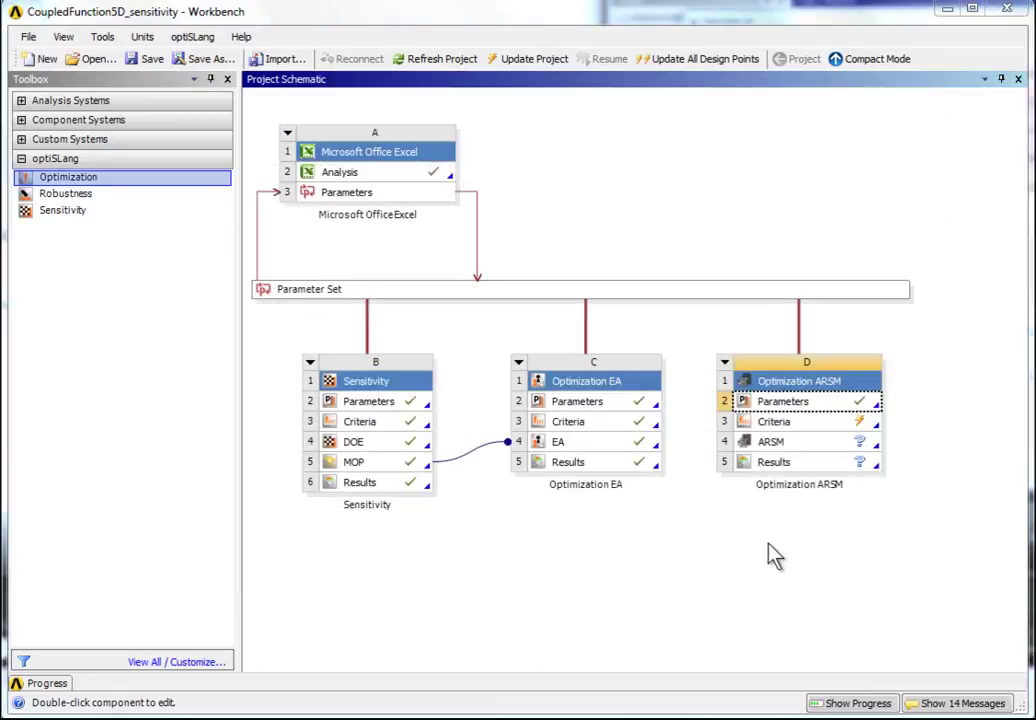
right_click(829, 424)
click(868, 431)
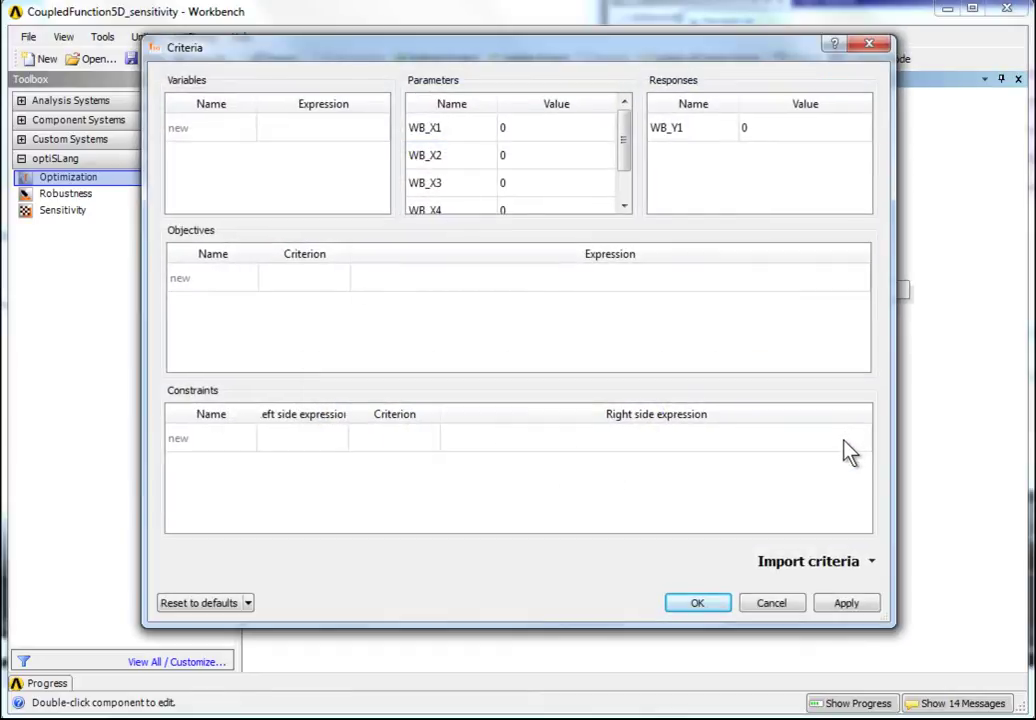
click(828, 562)
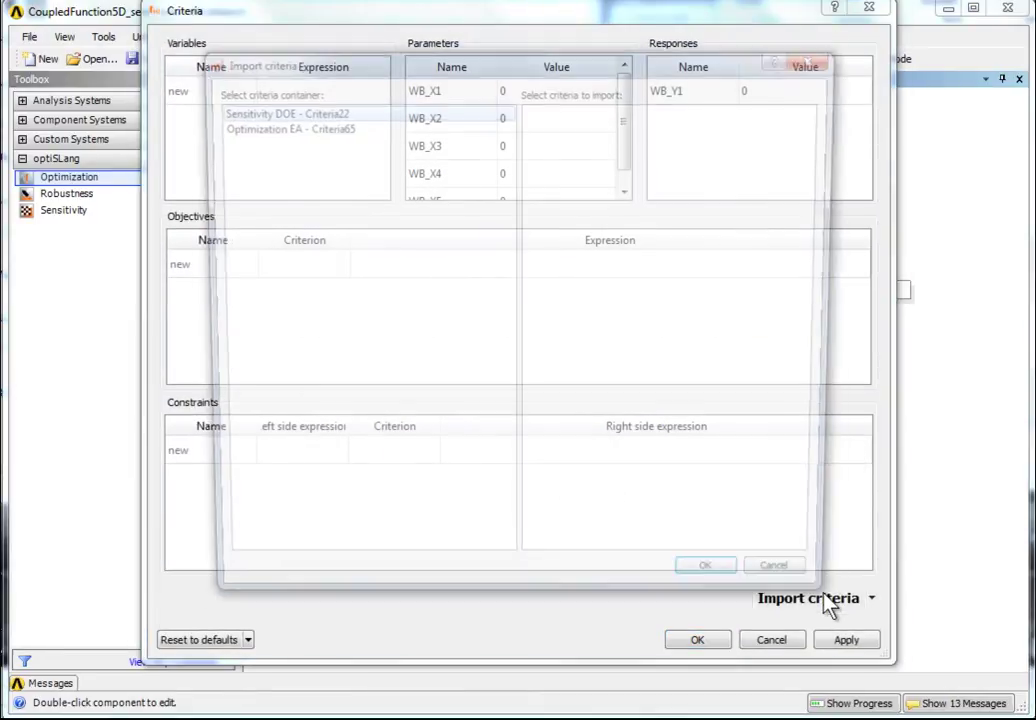
click(330, 126)
click(549, 110)
click(735, 596)
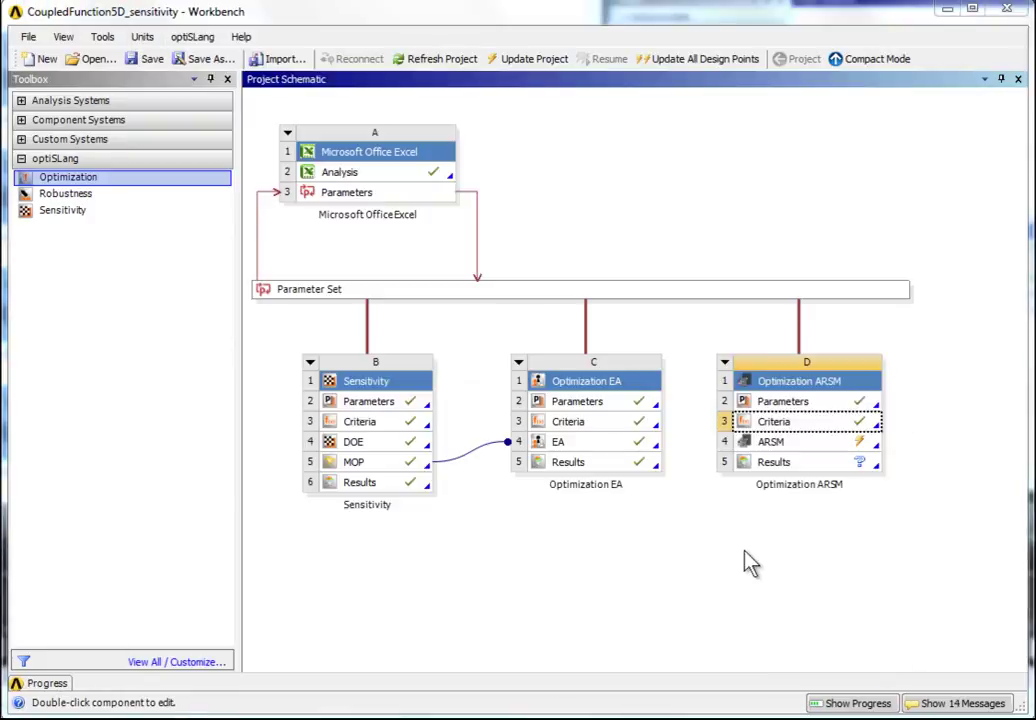
double_click(786, 446)
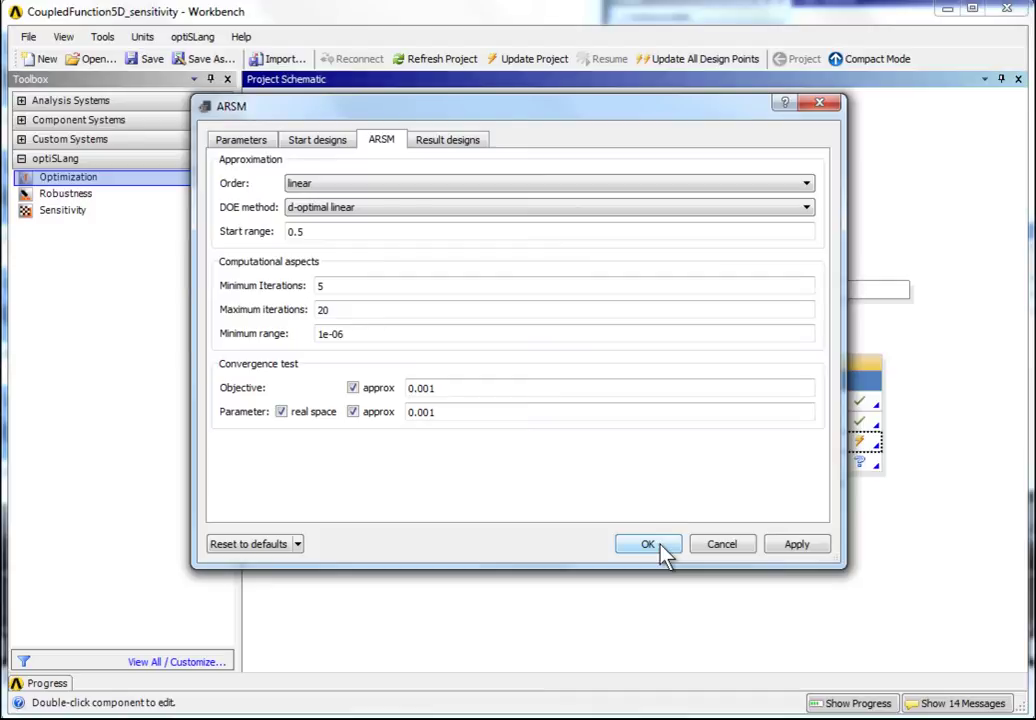
click(664, 549)
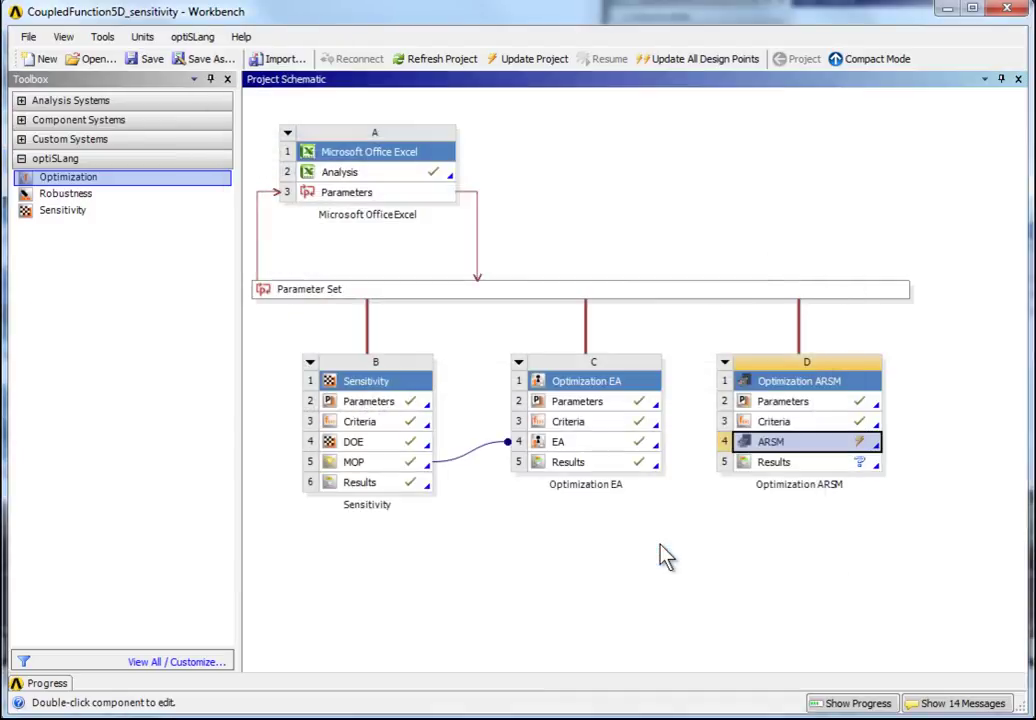
Run Update on the ARSM cell of system D
right_click(816, 455)
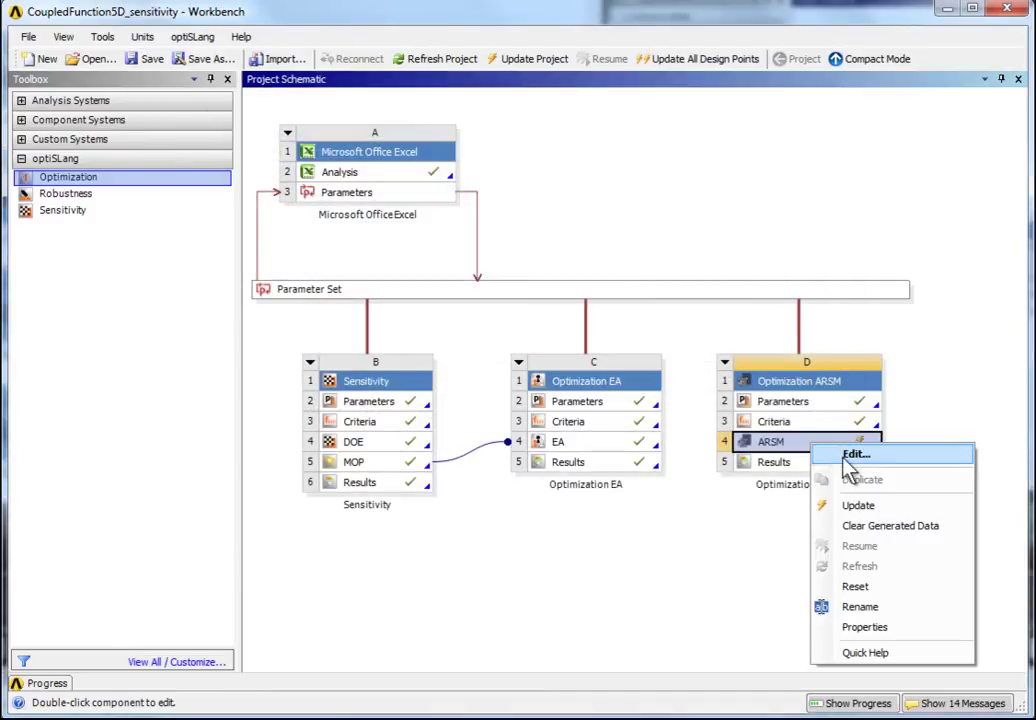
click(856, 505)
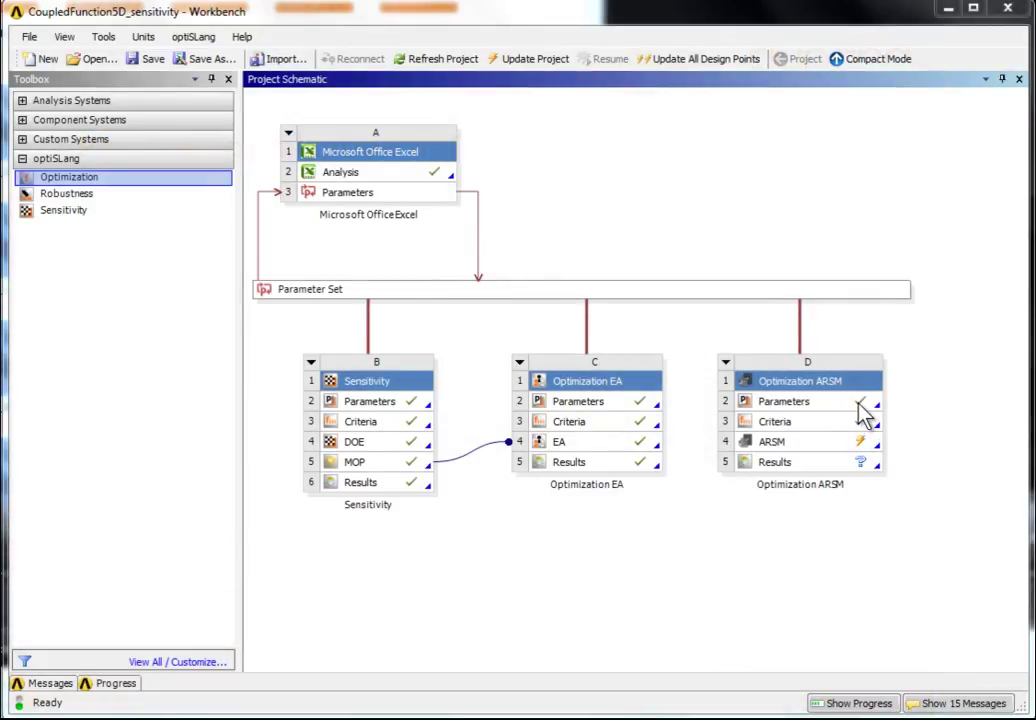
Uncheck Constant for WB_X4 and WB_X5 in the ARSM parameters
double_click(857, 401)
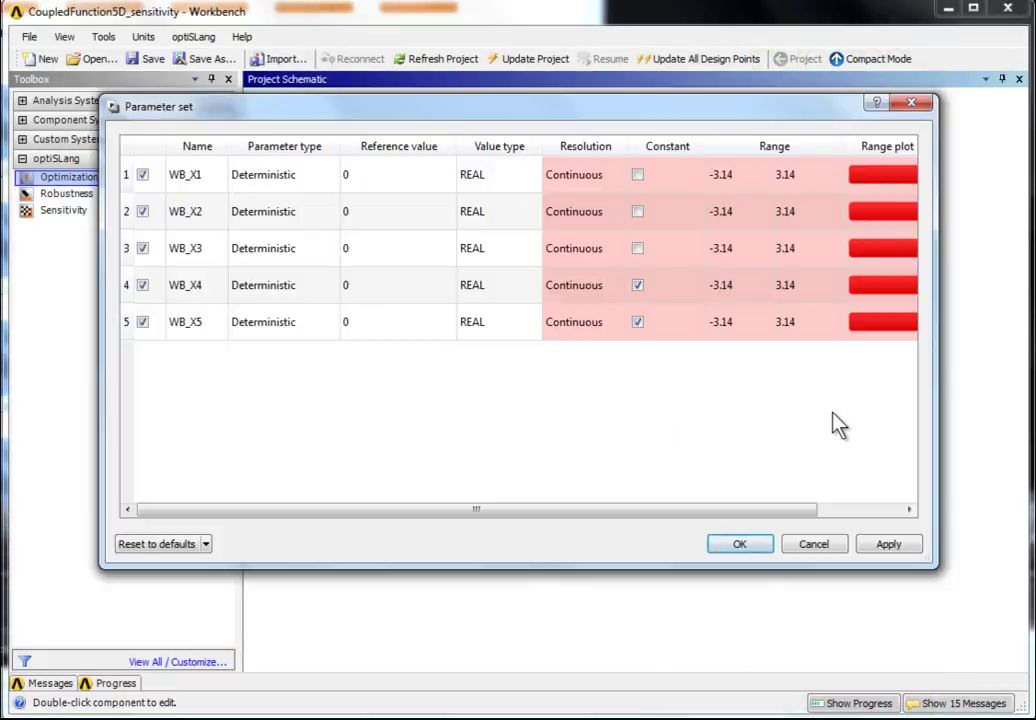
click(638, 285)
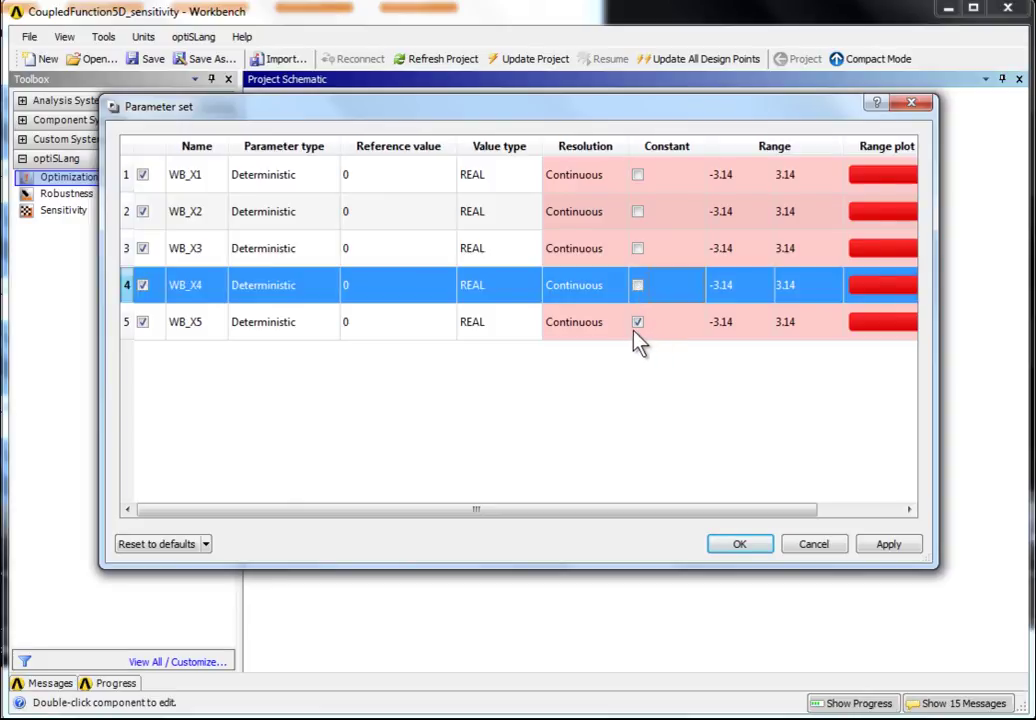
click(638, 323)
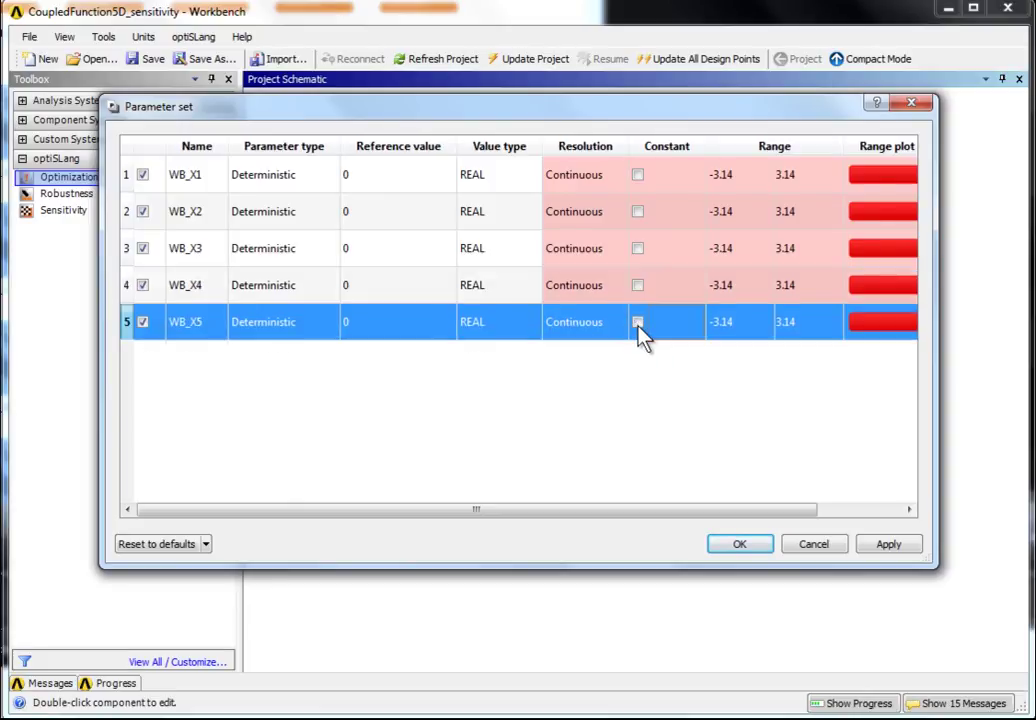
click(745, 543)
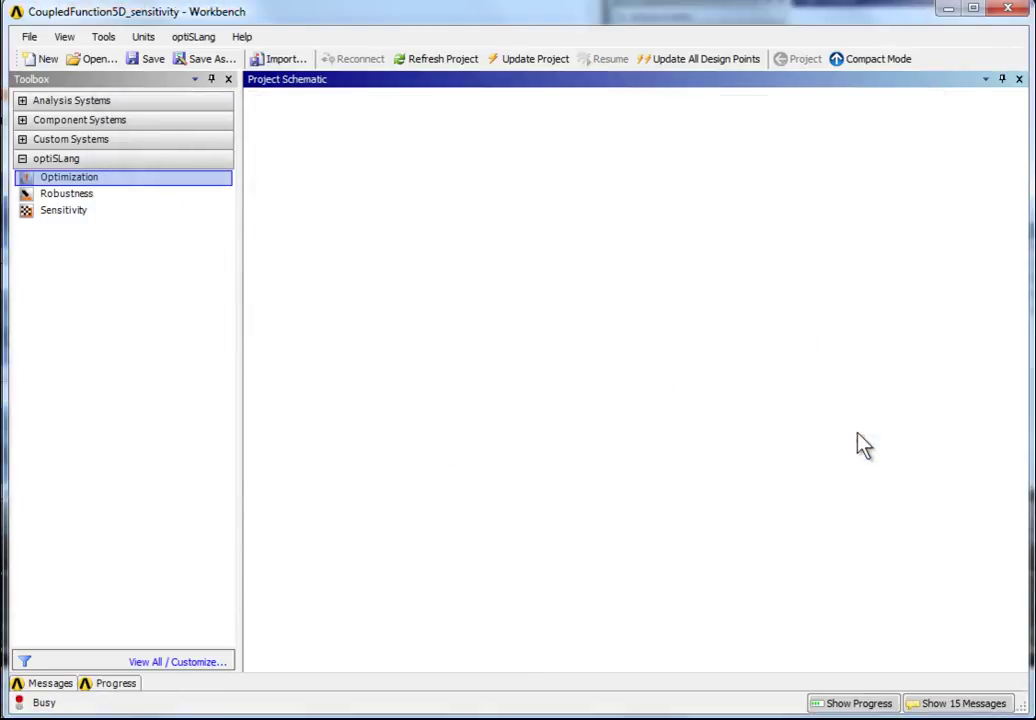
Reset the ARSM step, clear its generated data, and update it again
right_click(860, 445)
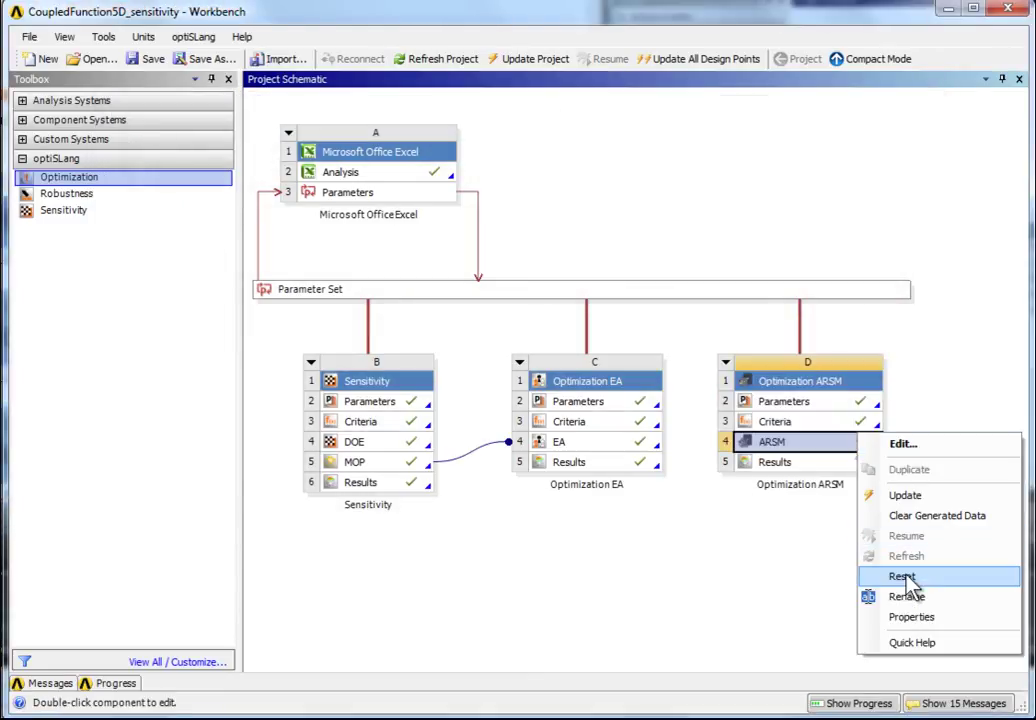
click(905, 578)
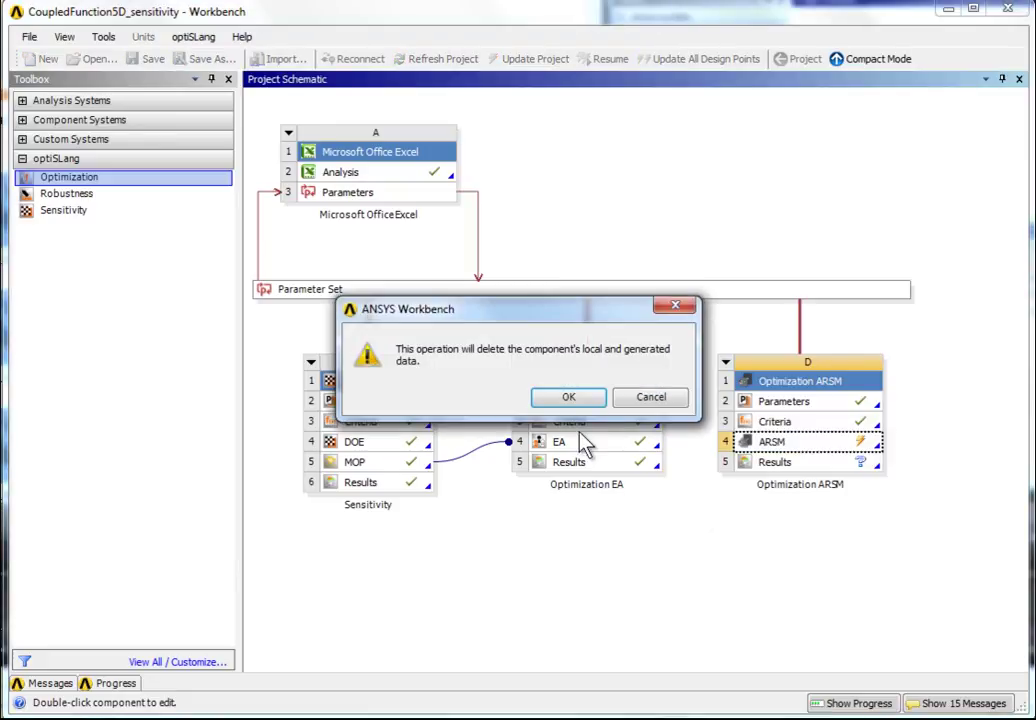
click(588, 398)
right_click(800, 447)
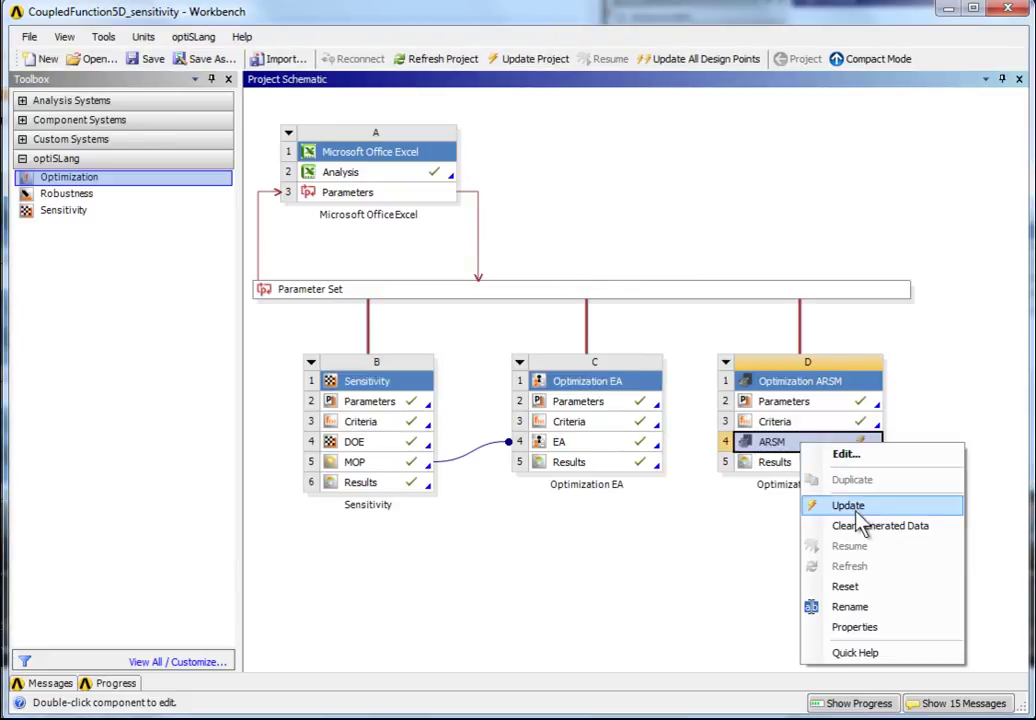
click(862, 530)
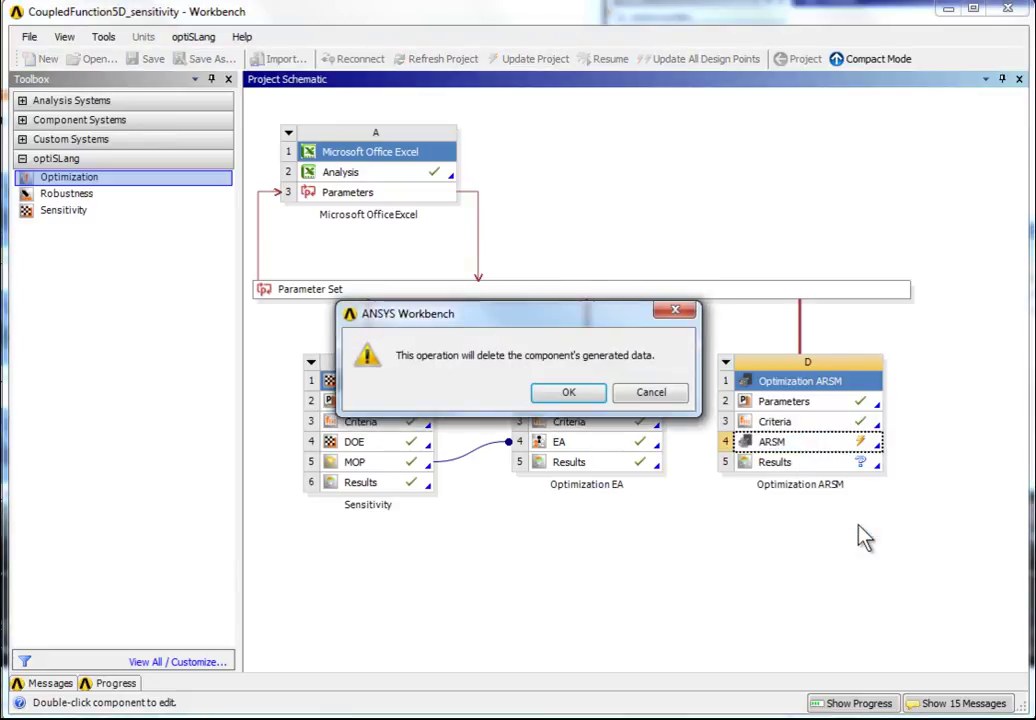
click(568, 393)
right_click(820, 440)
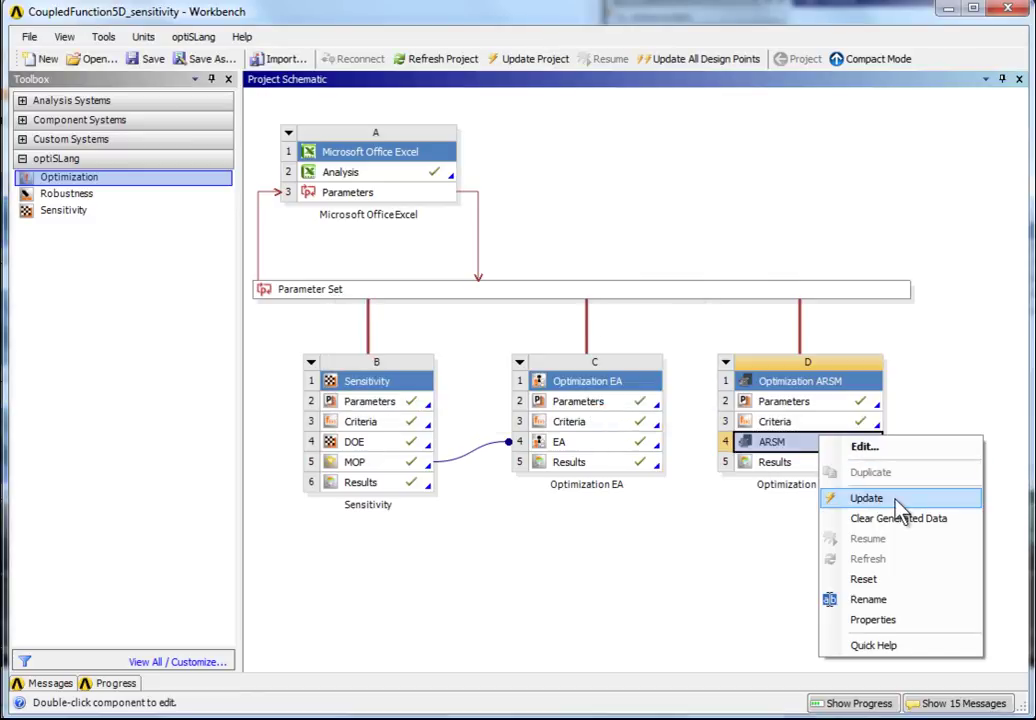
click(866, 498)
Open the ARSM results in optiSLang Postprocessing to review best design #121 (objective -12.4418)
double_click(869, 474)
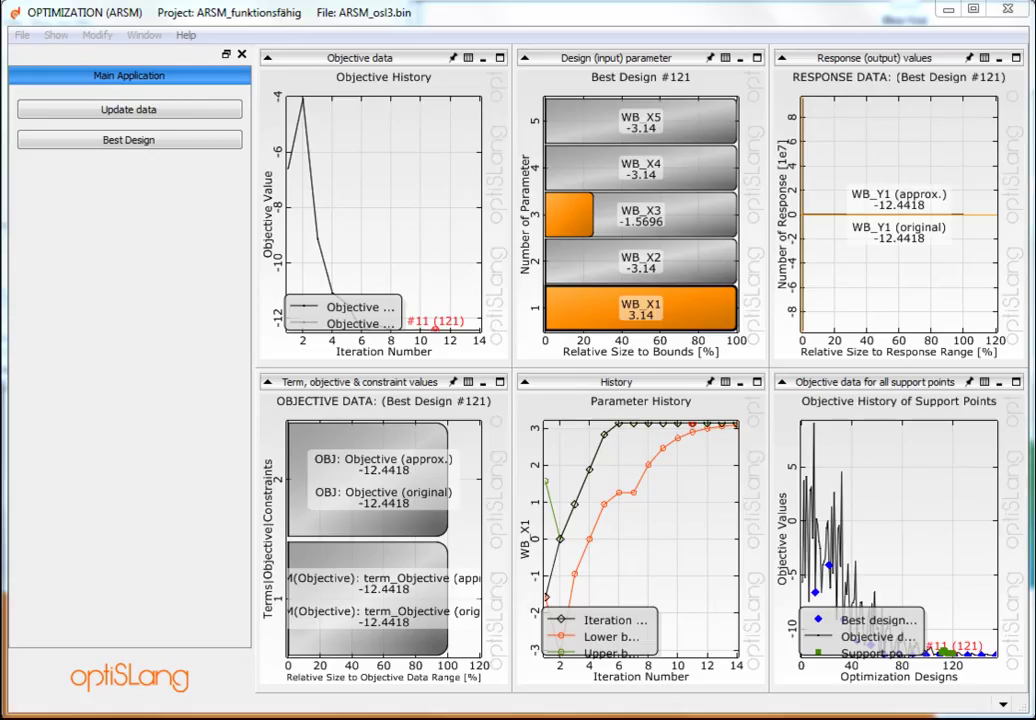